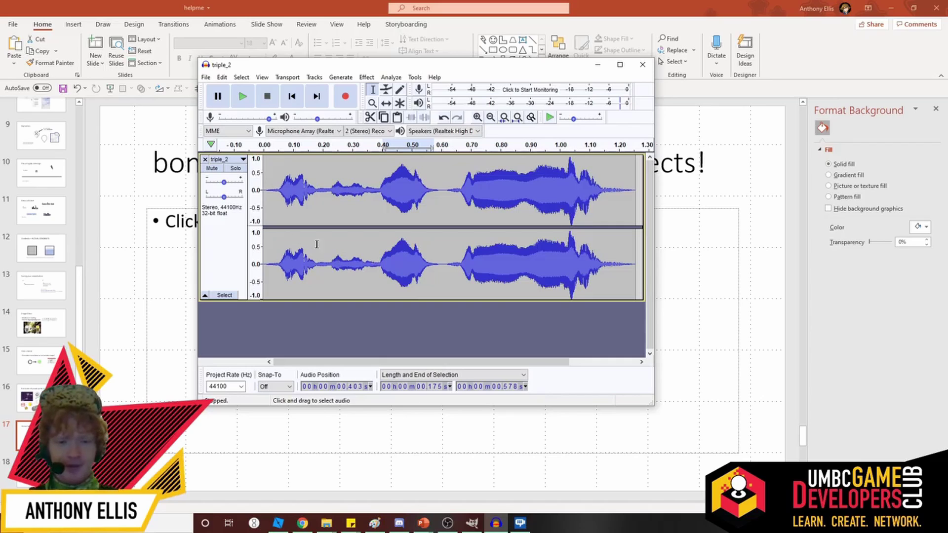
# - Play the selected passage and place the cursor at about 0.39 s, just before the middle peak of the track
pyautogui.press('space')
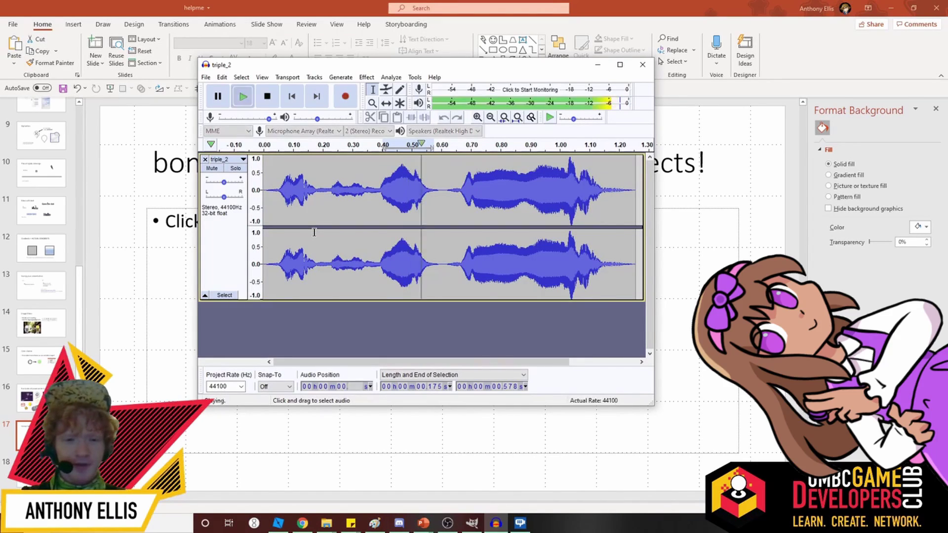
pyautogui.click(274, 232)
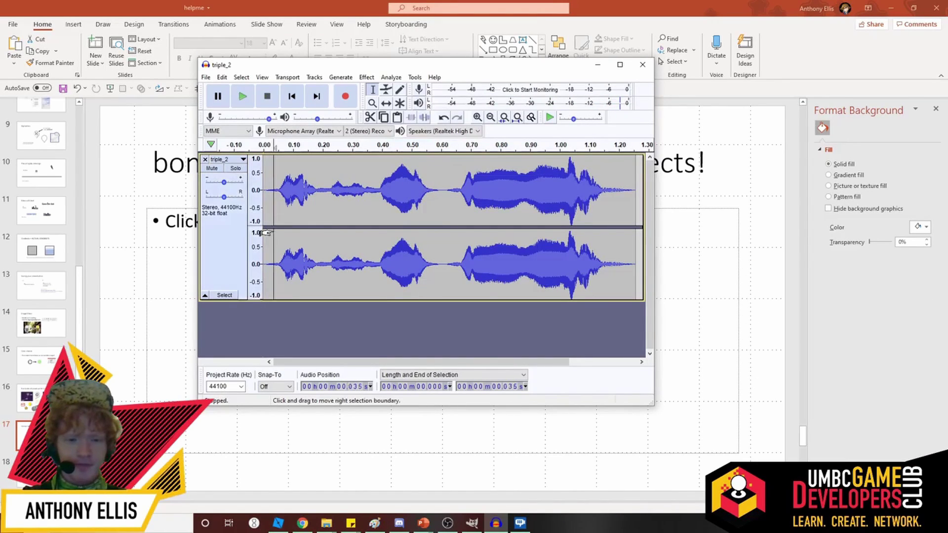
pyautogui.click(273, 146)
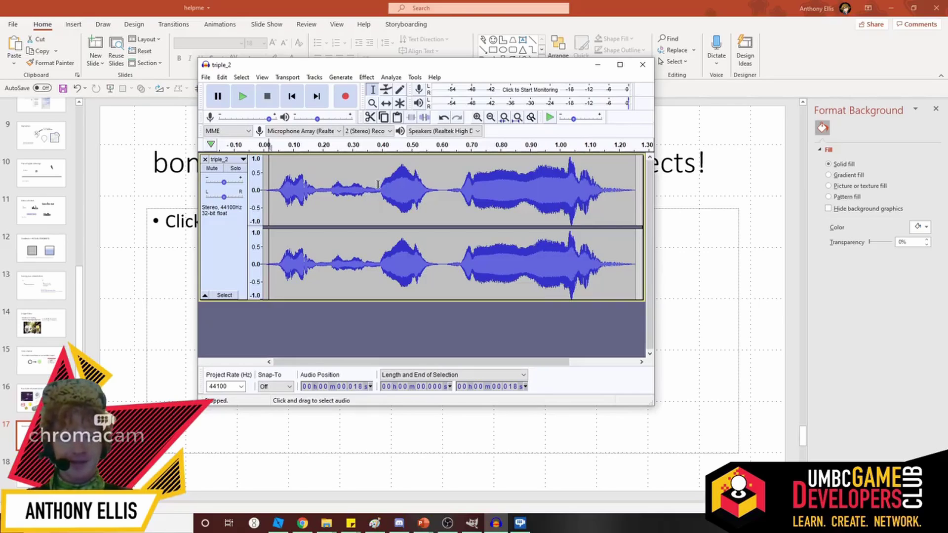
pyautogui.keyDown('ctrl'); pyautogui.scroll(1, 373, 186); pyautogui.keyUp('ctrl')
pyautogui.press('space')
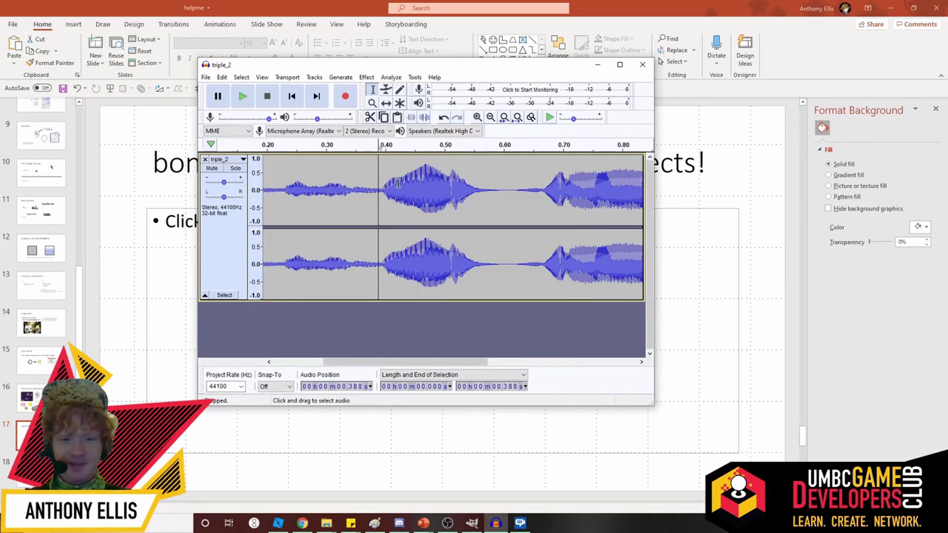
pyautogui.press('space')
# - Select the middle peak from about 0.39 to 0.51 s and play it back
pyautogui.moveTo(379, 190); pyautogui.dragTo(446, 192)
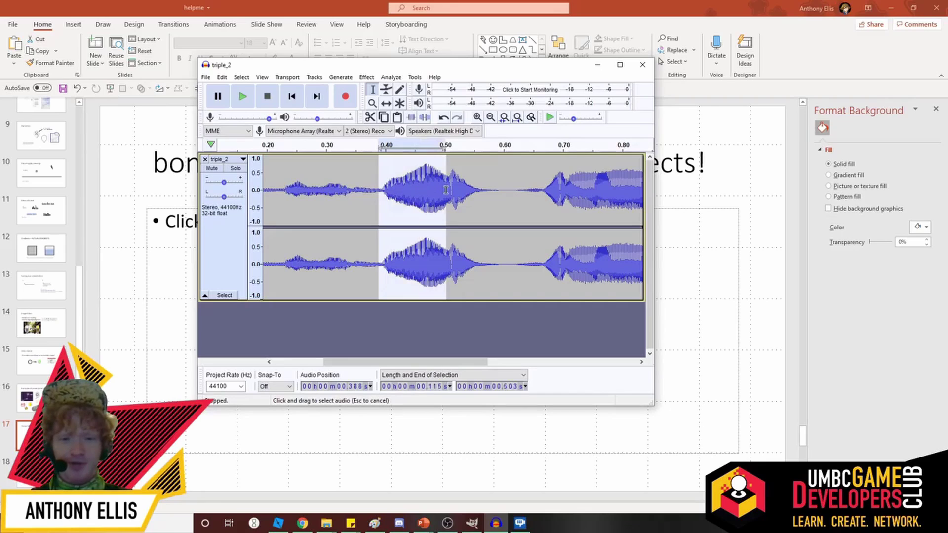
pyautogui.press('space')
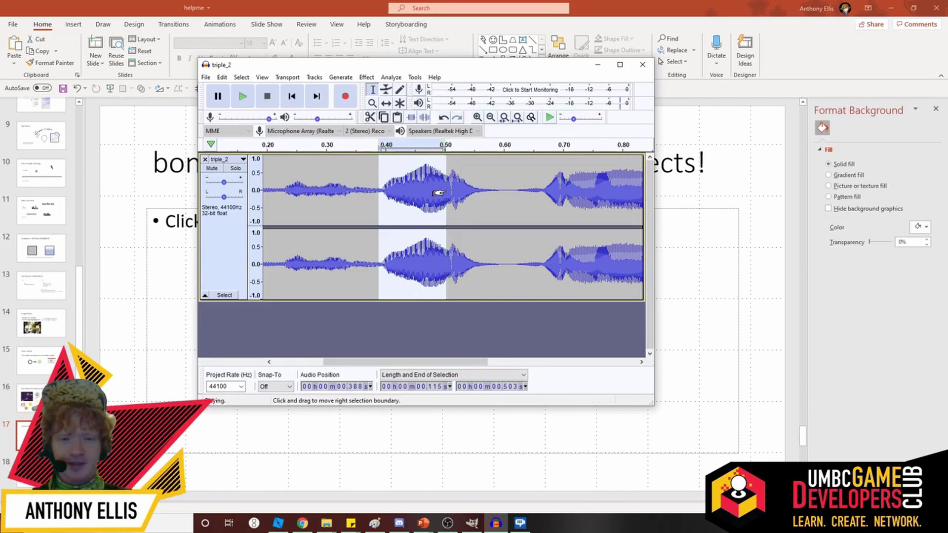
pyautogui.click(395, 184)
pyautogui.moveTo(383, 184); pyautogui.dragTo(451, 184)
pyautogui.press('space')
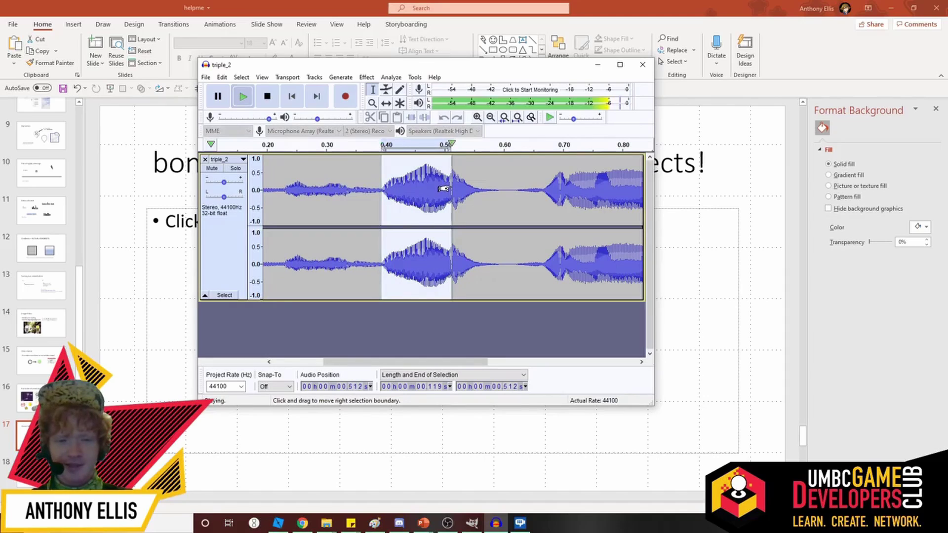
# - Audition the quiet passage from about 0.25 to 0.36 s and reduce the track to only that passage, placed at its start
pyautogui.moveTo(297, 187); pyautogui.dragTo(359, 191)
pyautogui.press('space')
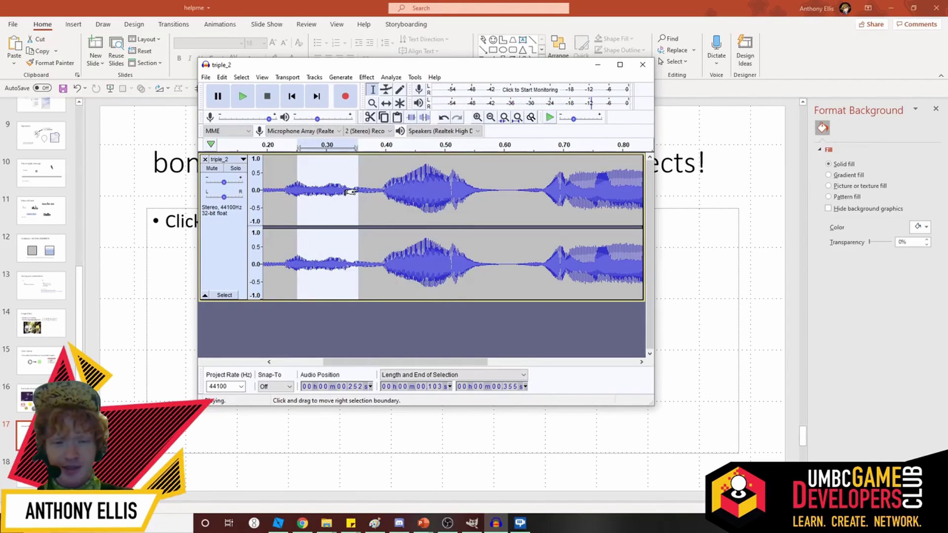
pyautogui.press('space')
pyautogui.press('space')
pyautogui.press('space')
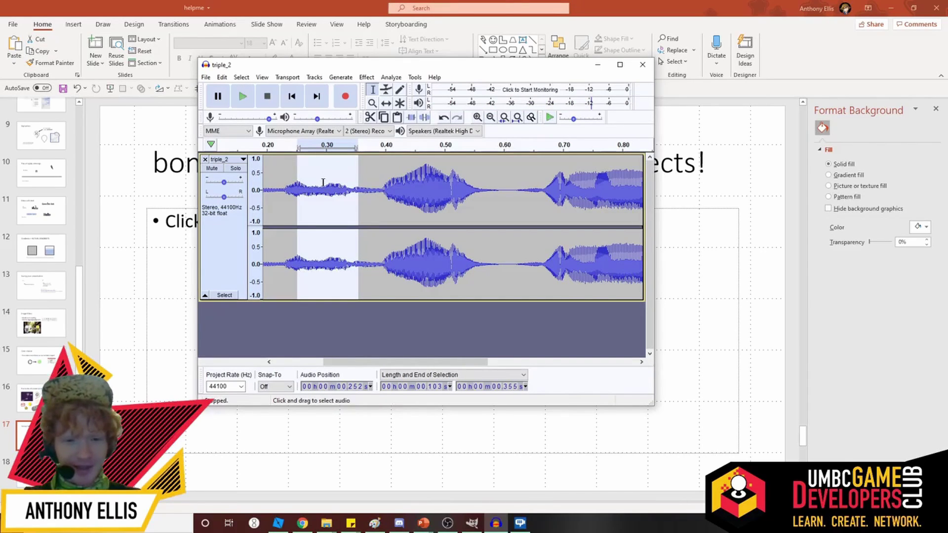
pyautogui.click(356, 179)
pyautogui.hotkey('ctrl', 'a')
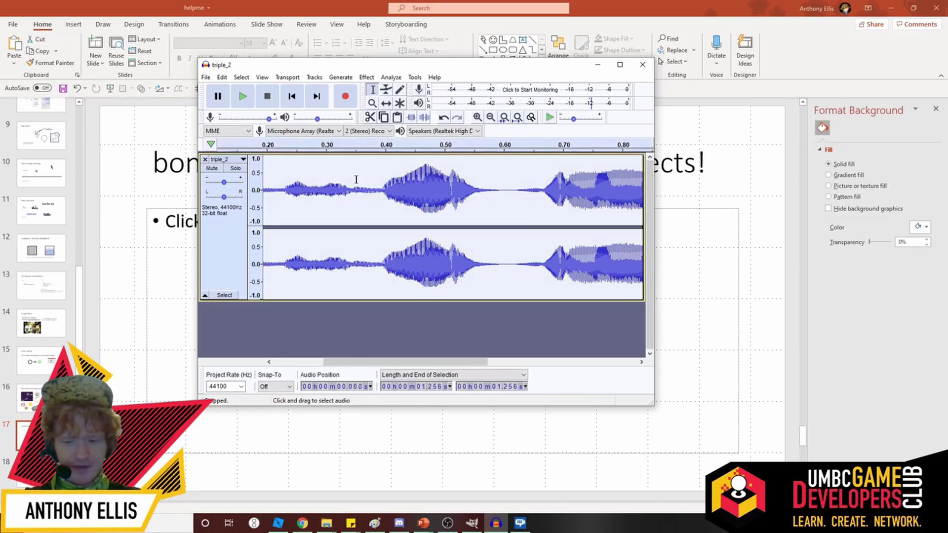
pyautogui.press('Delete')
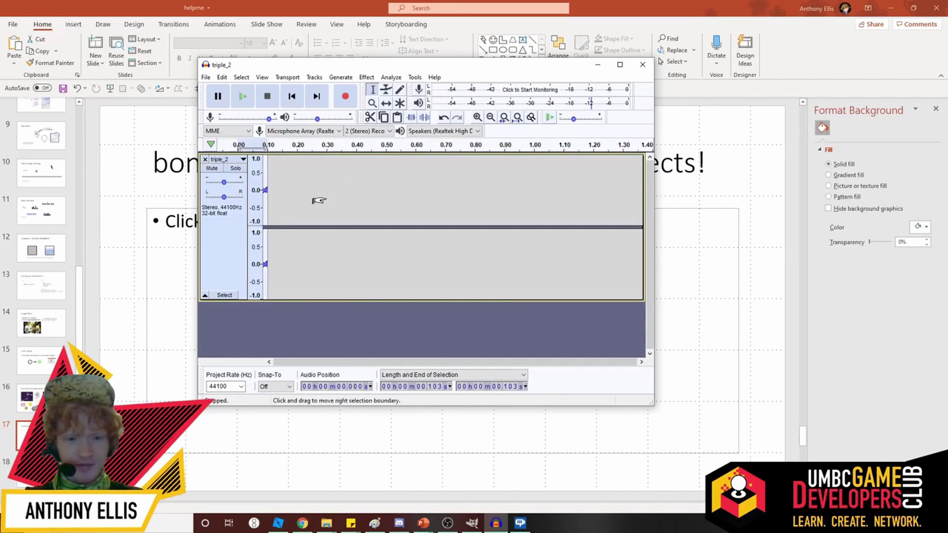
# - Play the remaining short clip and examine its waveform from the start of the track
pyautogui.scroll(-4, 313, 199)
pyautogui.scroll(2, 315, 201)
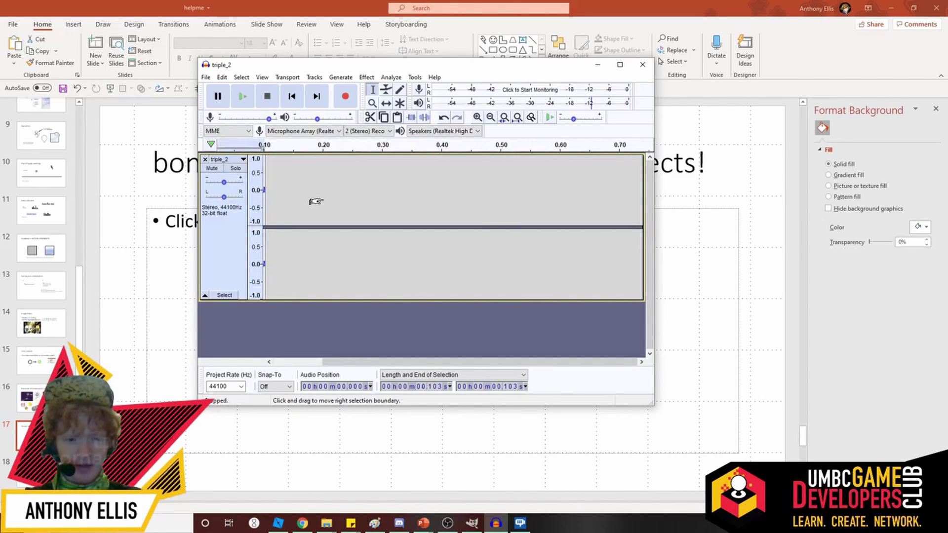
pyautogui.moveTo(343, 361); pyautogui.dragTo(267, 341)
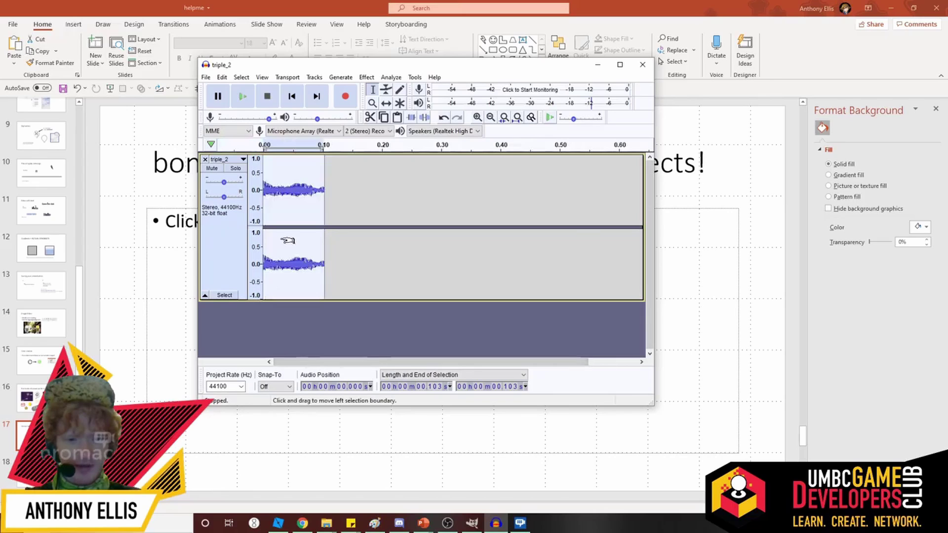
pyautogui.scroll(3, 282, 237)
pyautogui.scroll(-1, 329, 230)
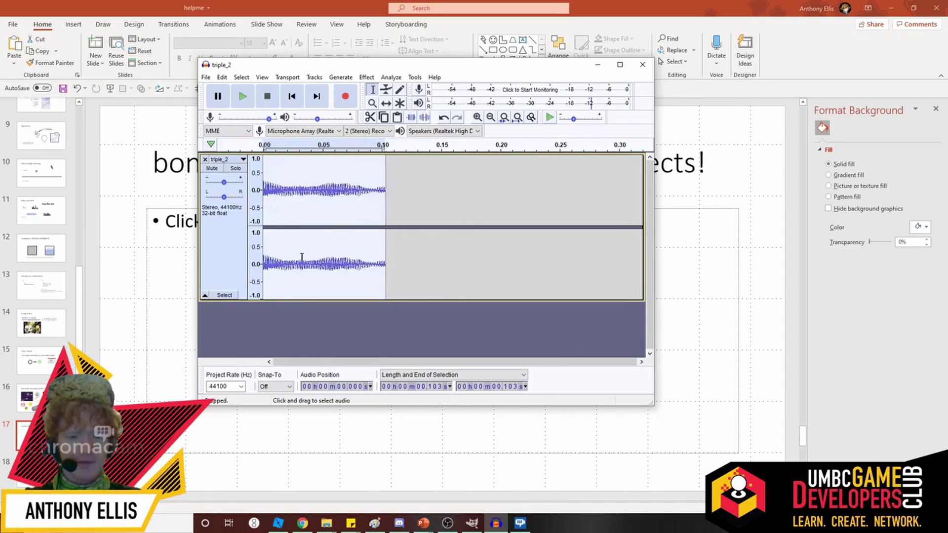
pyautogui.scroll(1, 283, 222)
pyautogui.press('space')
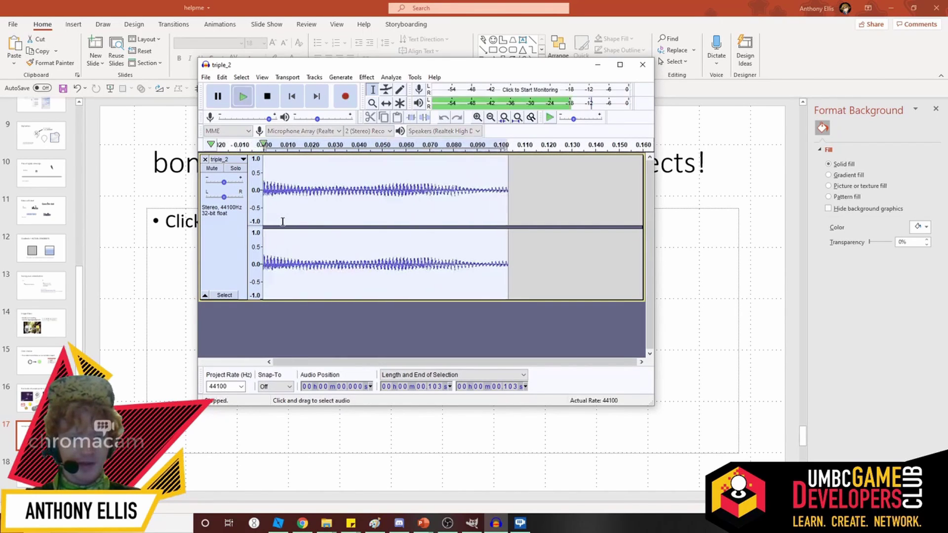
pyautogui.hscroll(-1, 264, 207)
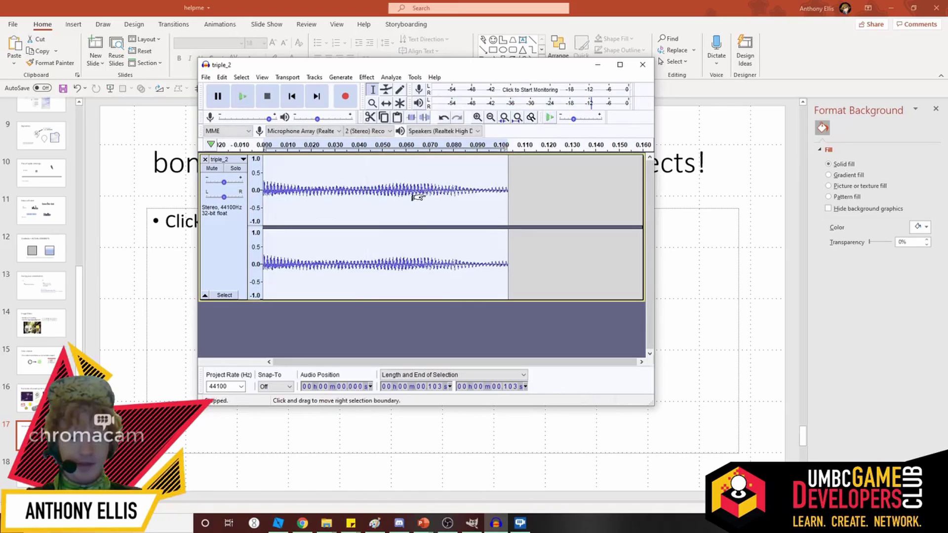
pyautogui.scroll(-1, 416, 197)
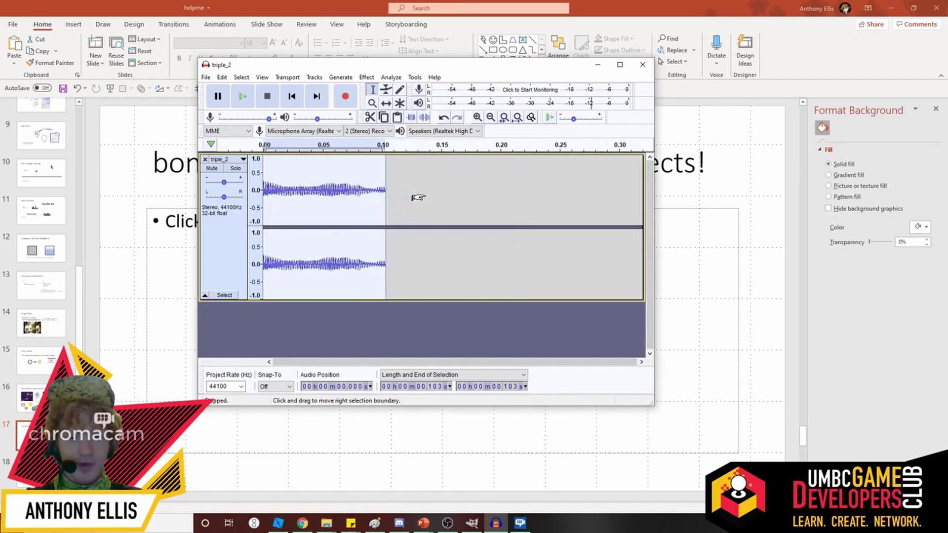
# - Apply Paulstretch to the clip with a stretch factor of 2.0 and a time resolution of 0.05 seconds
pyautogui.click(368, 77)
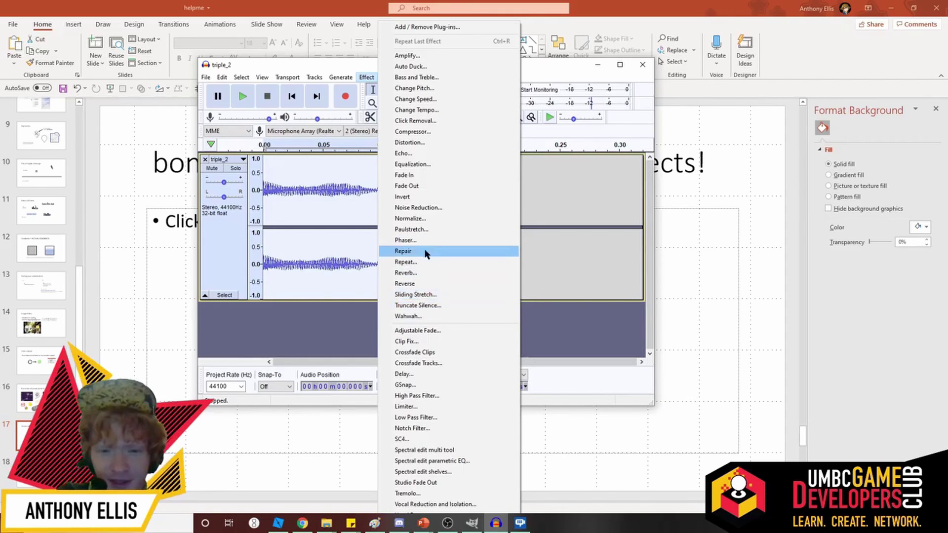
pyautogui.click(428, 231)
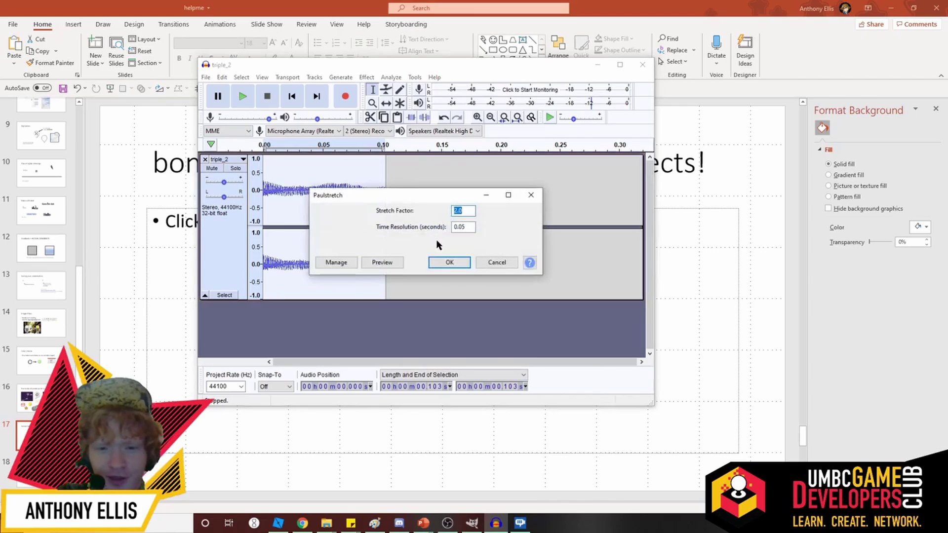
pyautogui.click(449, 262)
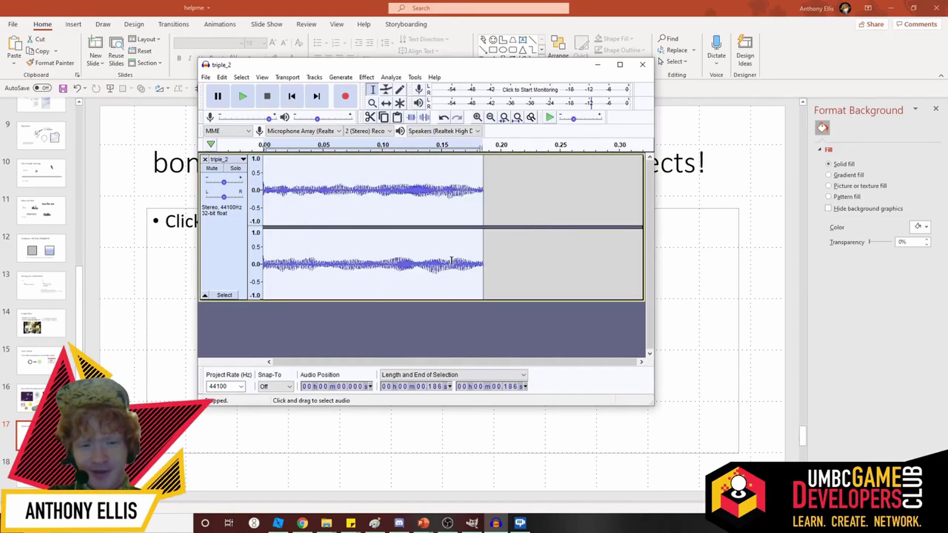
# - Play the stretched clip several times to judge how it sounds
pyautogui.press('space')
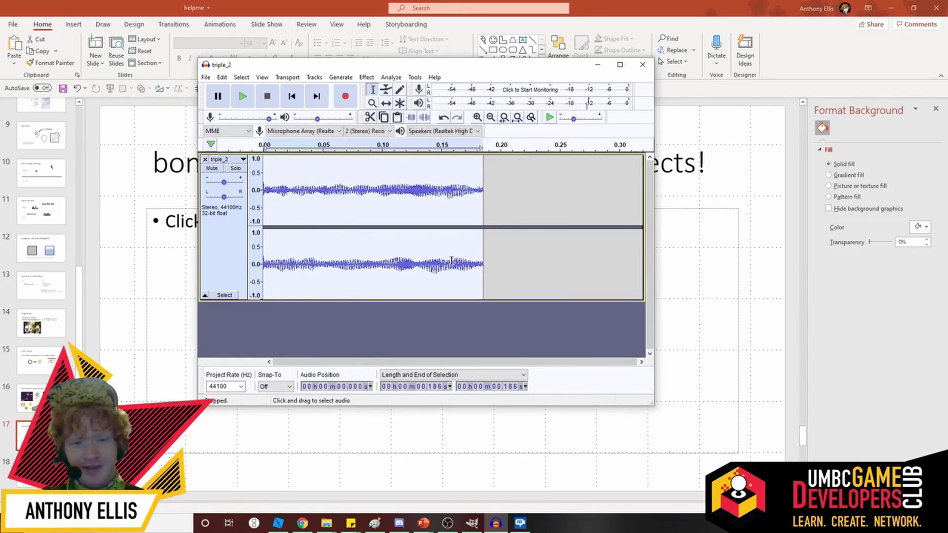
pyautogui.press('space')
pyautogui.press('space')
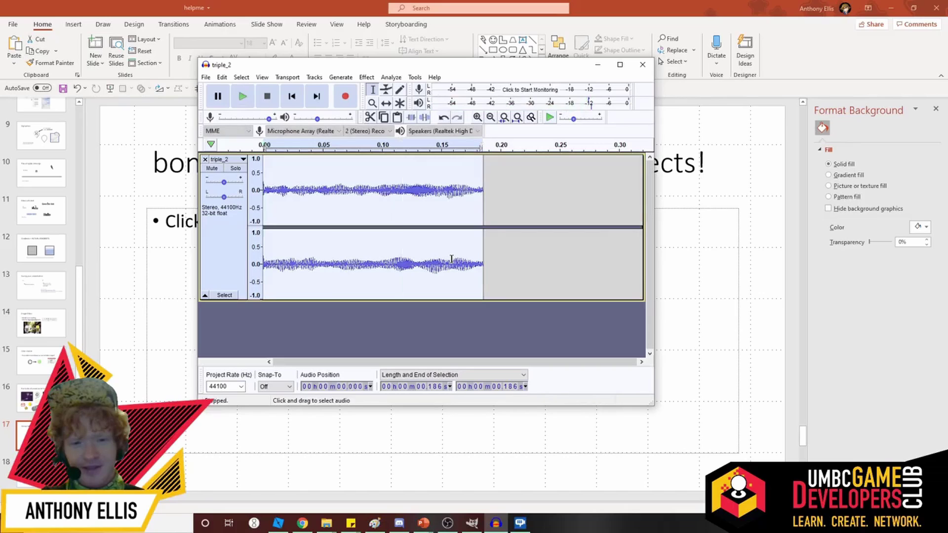
pyautogui.press('space')
pyautogui.press('space')
pyautogui.press('space')
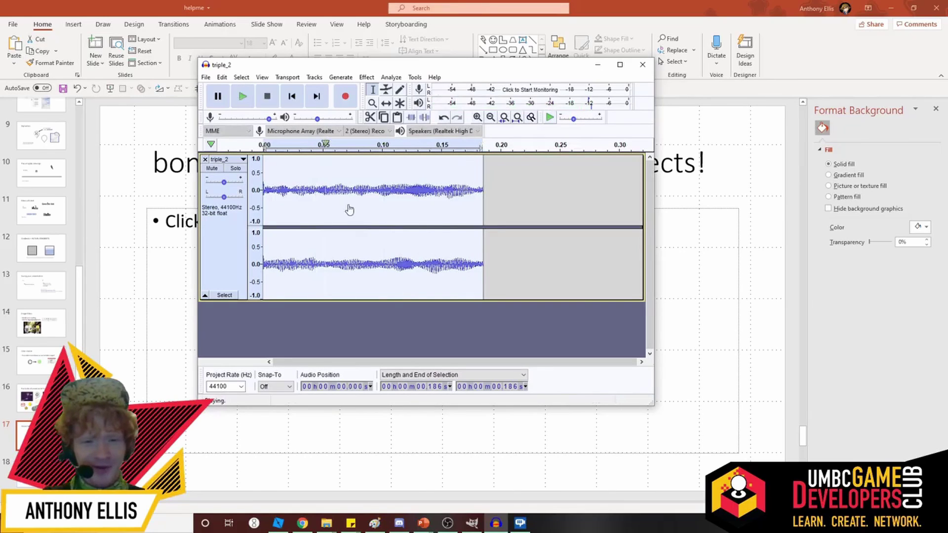
# - Apply Paulstretch to the clip again with a stretch factor of 5 and a time resolution of 0.05 seconds
pyautogui.click(366, 77)
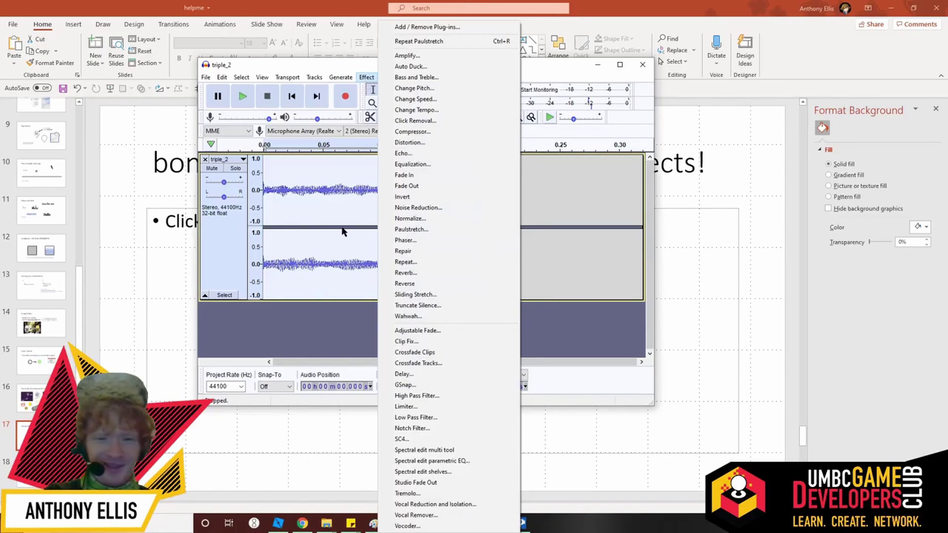
pyautogui.click(425, 230)
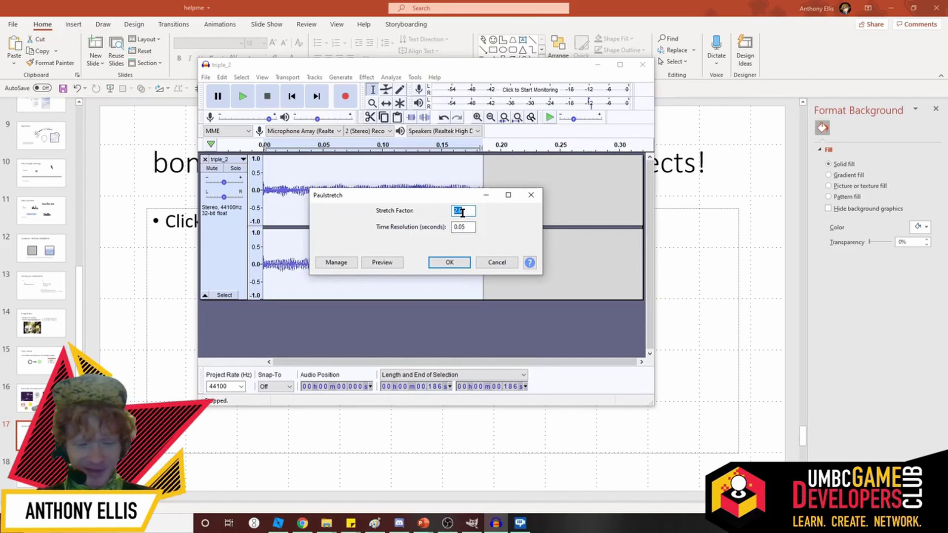
pyautogui.write('5')
pyautogui.press('Return')
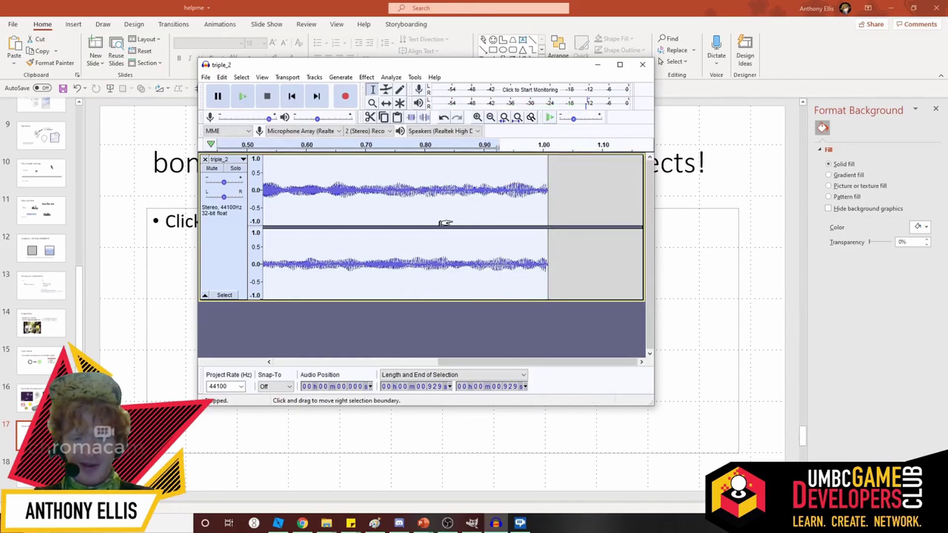
pyautogui.hotkey('ctrl', '3')
# - Try Change Pitch on the whole clip, raising it from E5 to G#/Ab in a higher octave
pyautogui.click(366, 77)
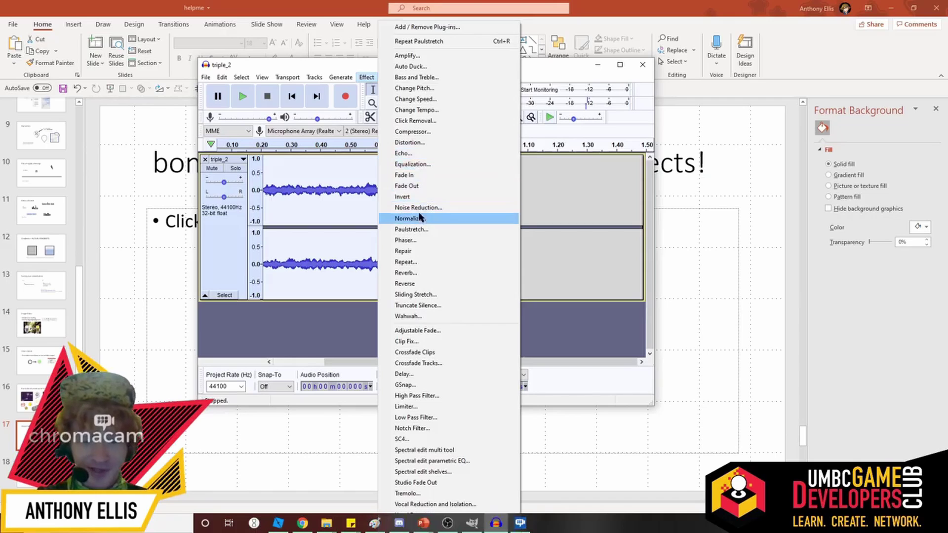
pyautogui.click(416, 89)
pyautogui.click(507, 194)
pyautogui.click(507, 194)
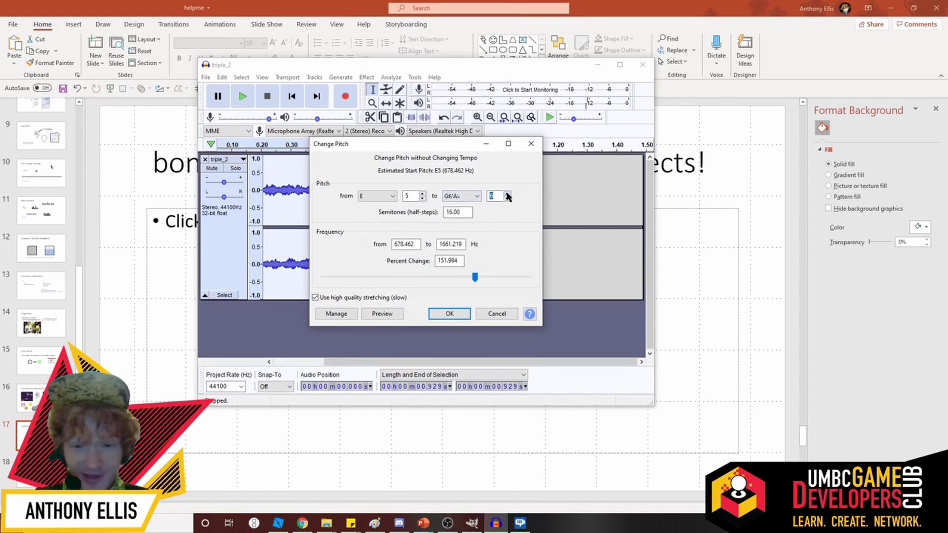
pyautogui.click(508, 194)
pyautogui.click(448, 319)
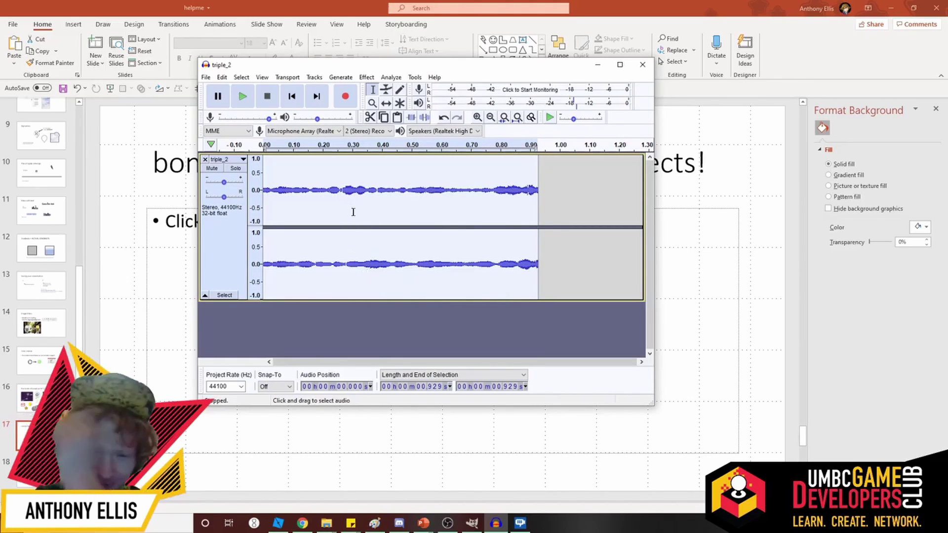
# - Undo the pitch change and keep the whole clip selected
pyautogui.click(362, 77)
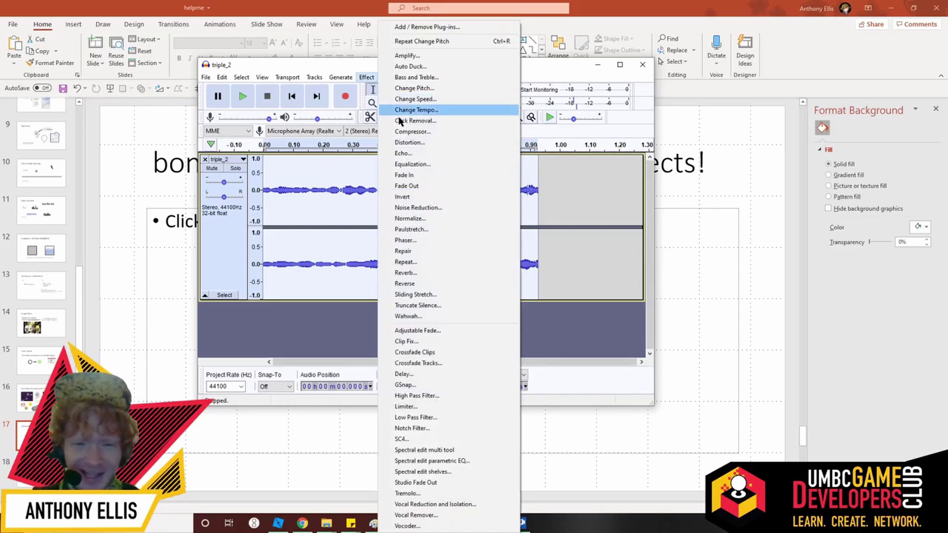
pyautogui.click(587, 204)
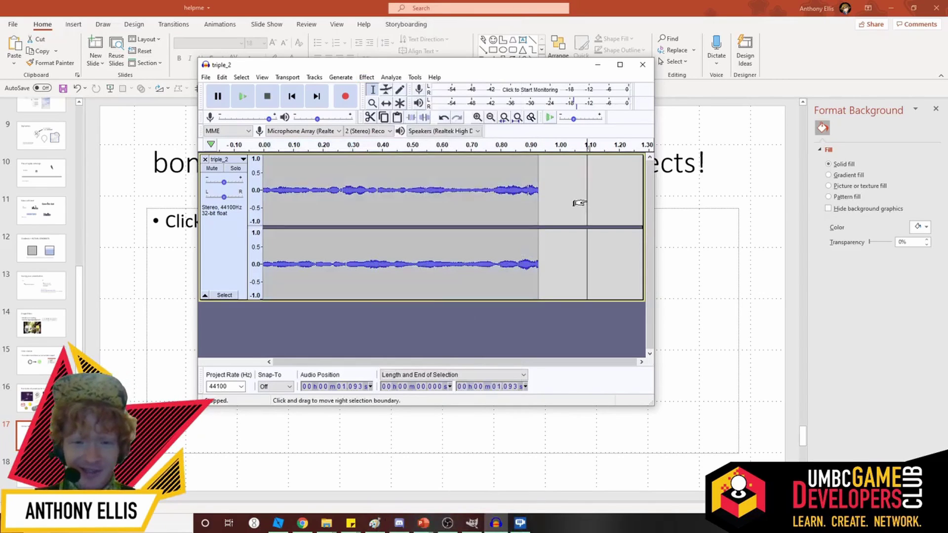
pyautogui.hotkey('ctrl', 'a')
pyautogui.doubleClick(440, 193)
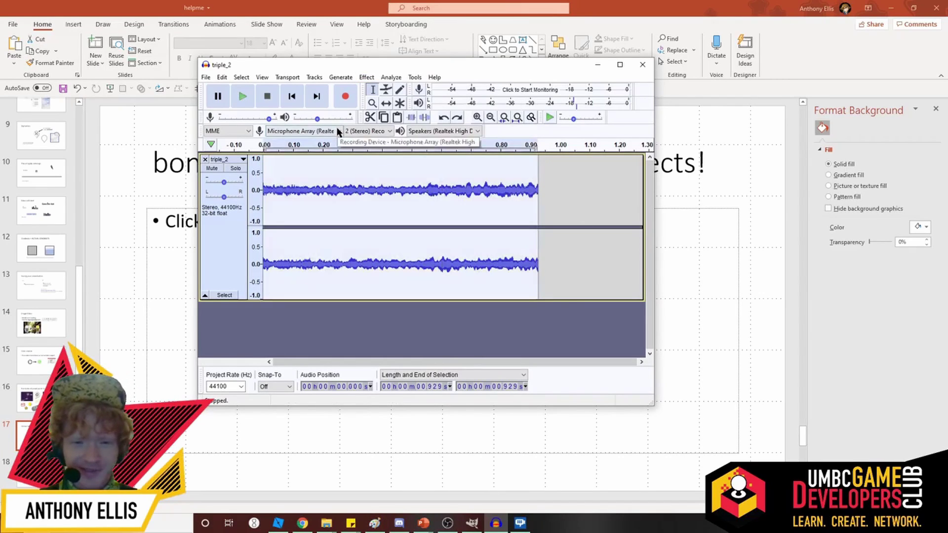
# - Apply Sliding Stretch to the whole clip with tempo change going from 0% to 243% and pitch shift from 3 to -3 semitones
pyautogui.click(364, 77)
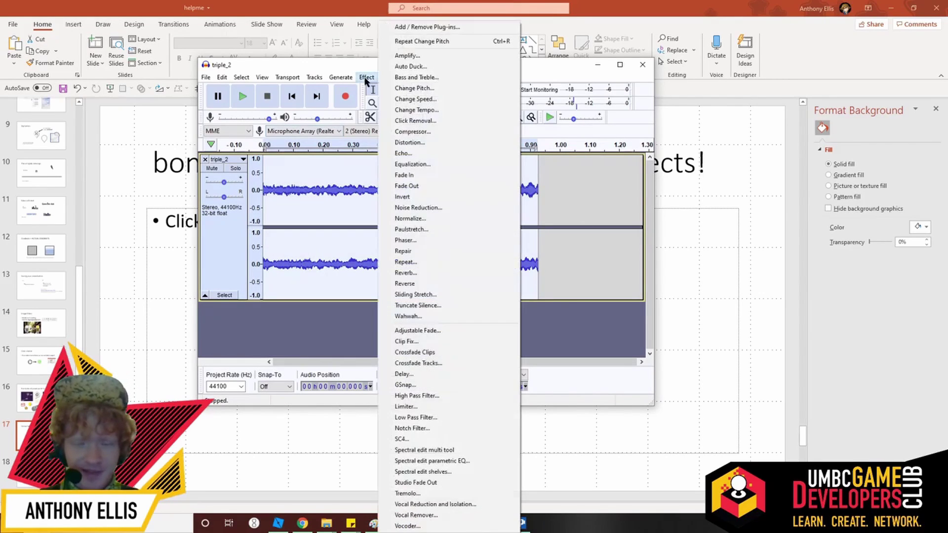
pyautogui.click(440, 294)
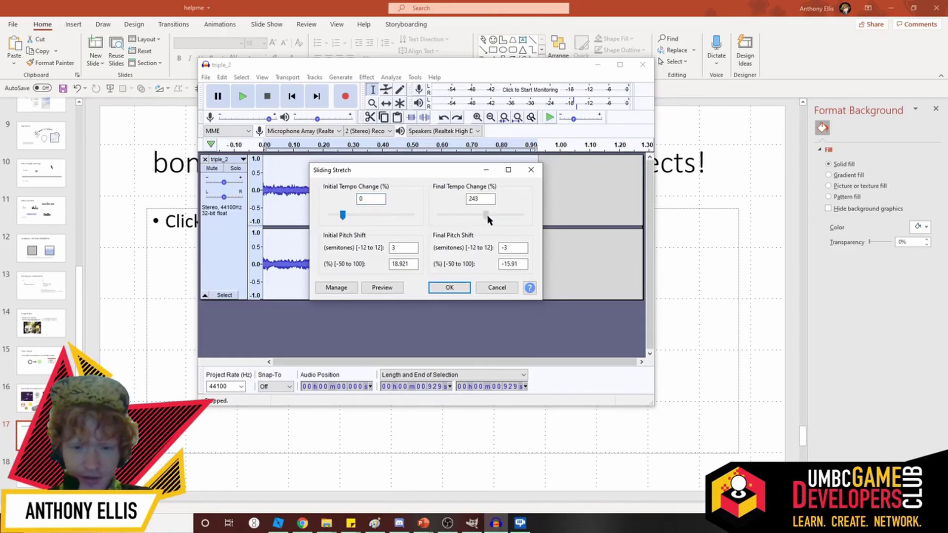
pyautogui.click(458, 288)
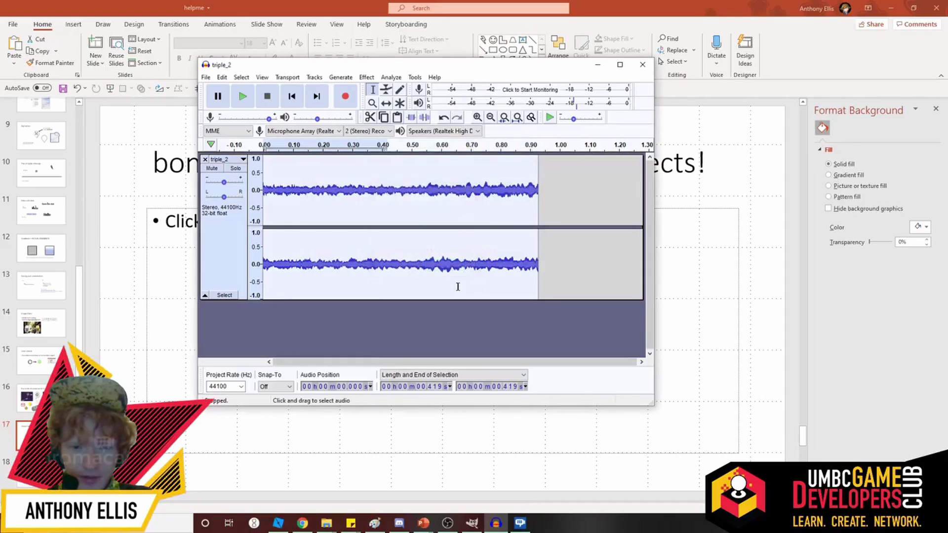
# - Undo the Sliding Stretch and play the shorter clip, comparing it once with the stretched version before settling on the unstretched one
pyautogui.hotkey('ctrl', 'z')
pyautogui.press('space')
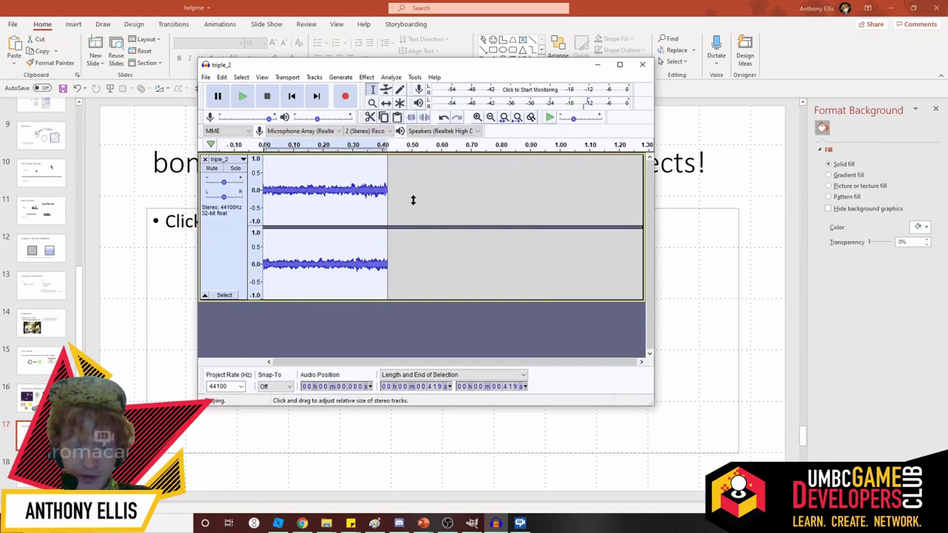
pyautogui.press('space')
pyautogui.press('space')
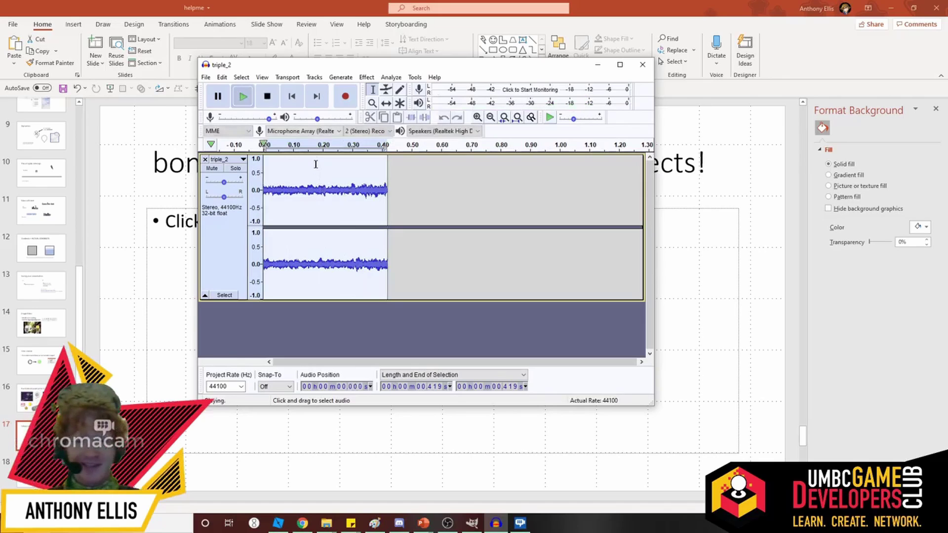
pyautogui.press('space')
pyautogui.hotkey('ctrl', 'y')
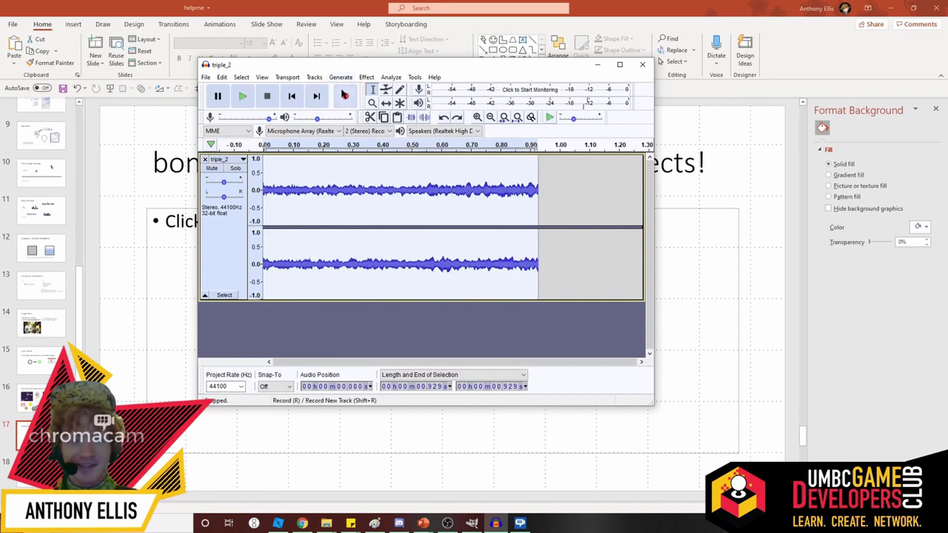
pyautogui.hotkey('ctrl', 'z')
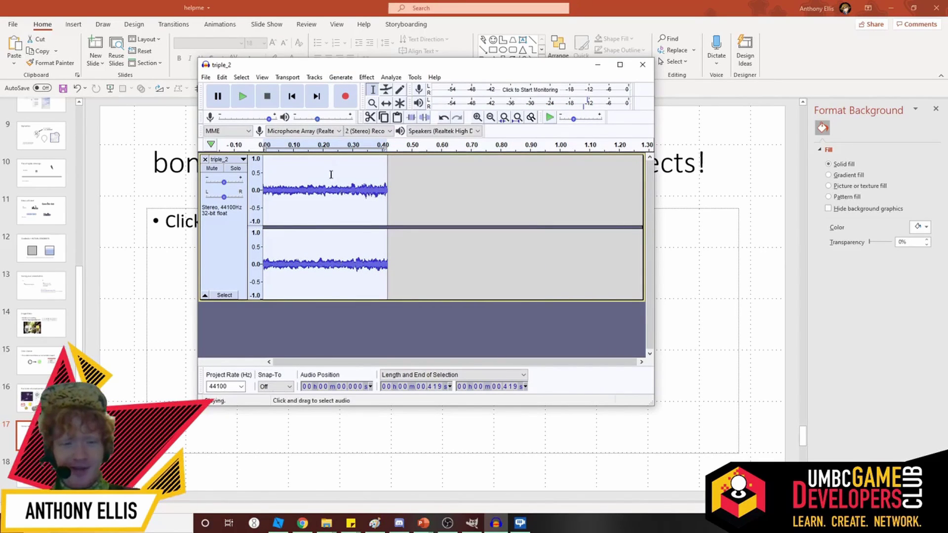
pyautogui.press('space')
# - Lower the target octave in Change Pitch for the whole clip and apply Echo to it
pyautogui.click(366, 77)
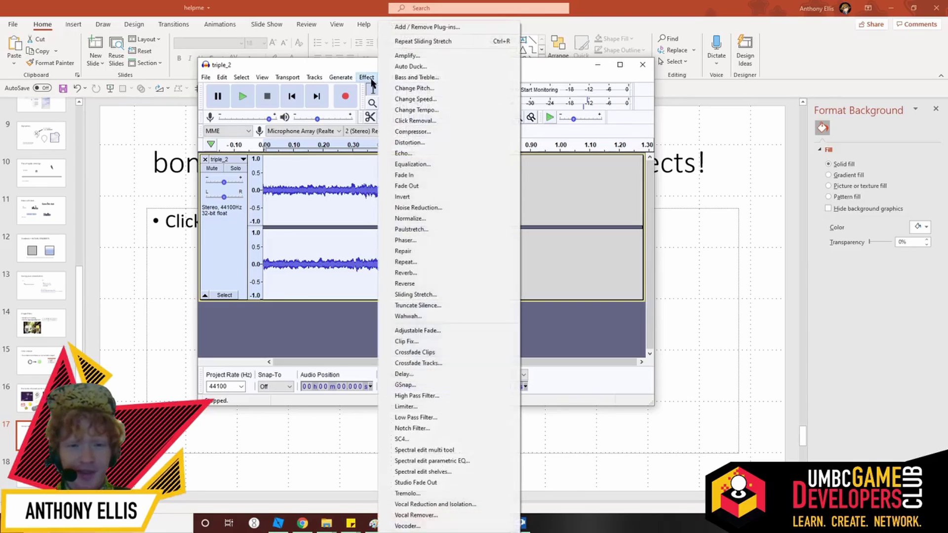
pyautogui.click(400, 89)
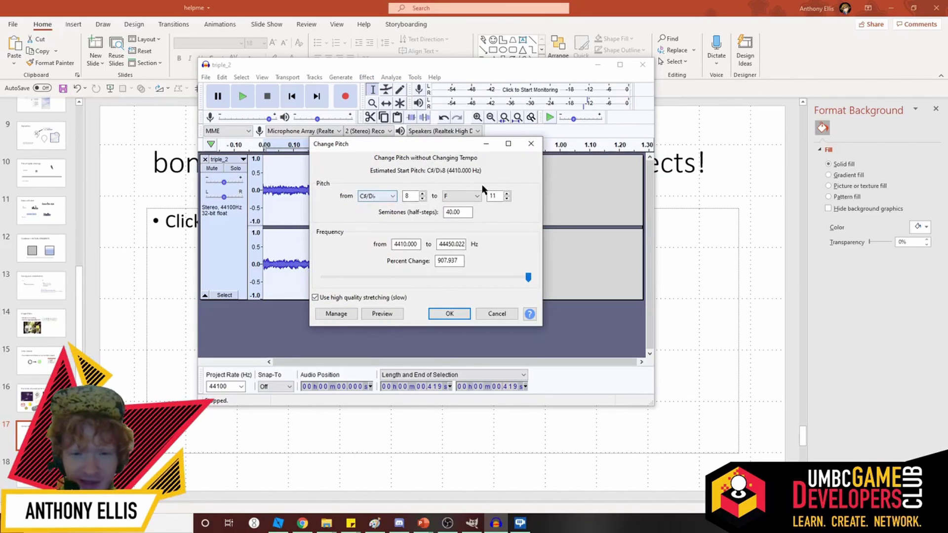
pyautogui.click(507, 199)
pyautogui.click(507, 198)
pyautogui.click(507, 199)
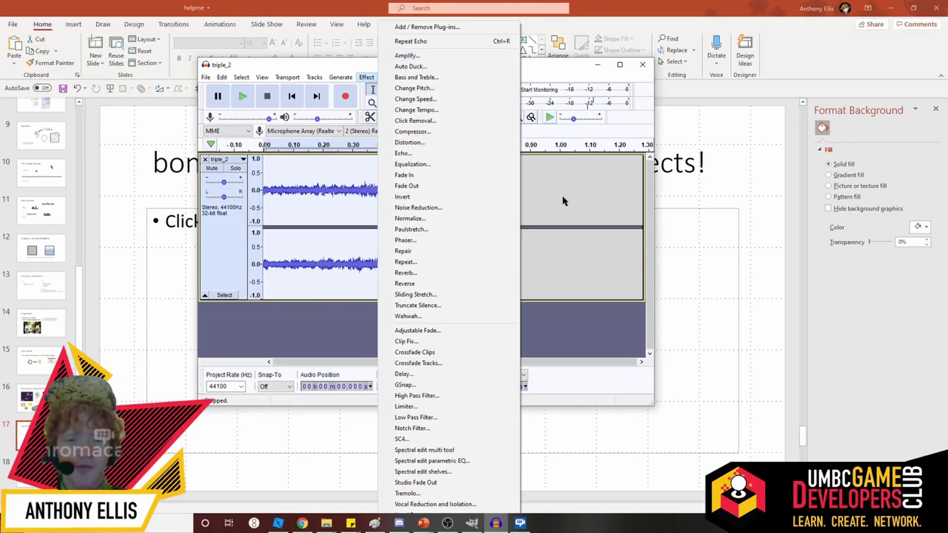
pyautogui.click(564, 200)
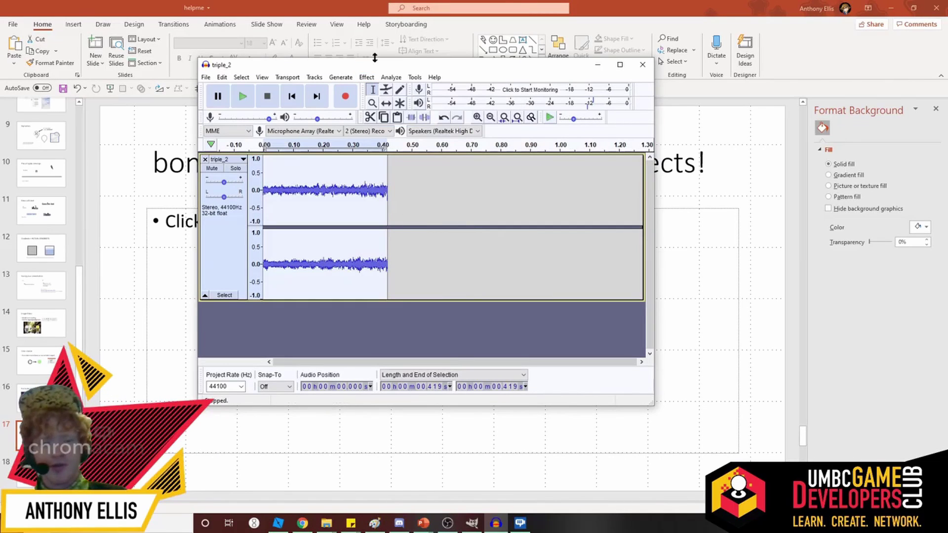
# - Normalize the whole clip to a peak amplitude of -1.0 dB with the DC offset removed
pyautogui.click(366, 77)
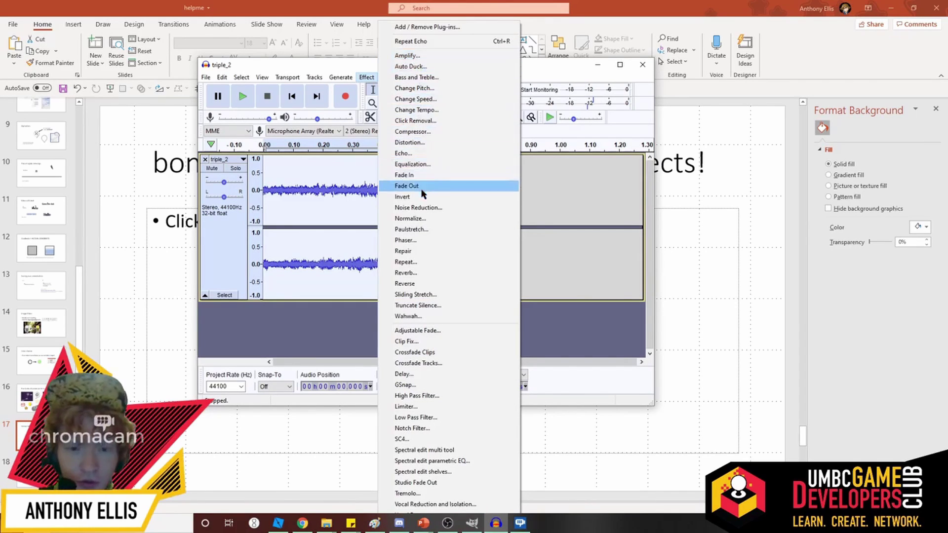
pyautogui.click(423, 219)
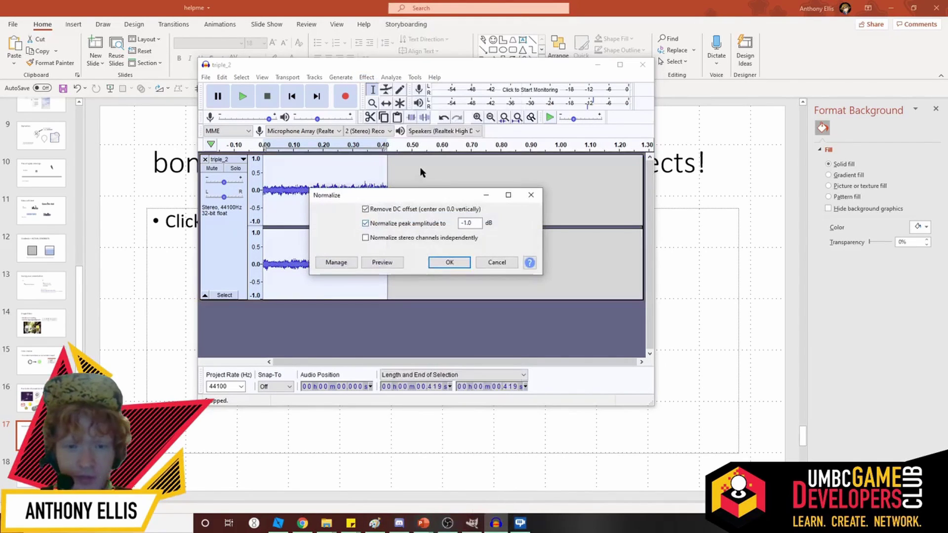
pyautogui.click(444, 263)
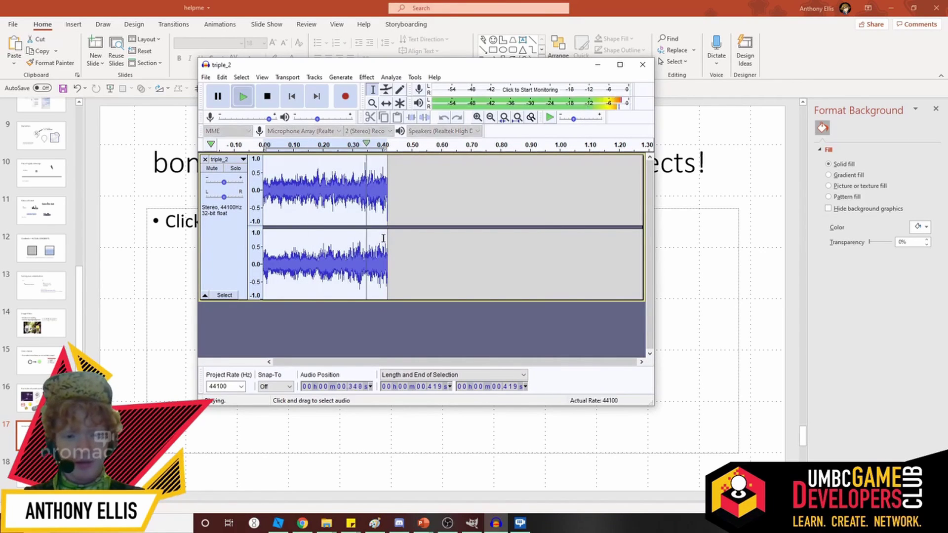
# - Rearrange the clip into three consecutive pieces and play the result from the start of the track
pyautogui.click(368, 78)
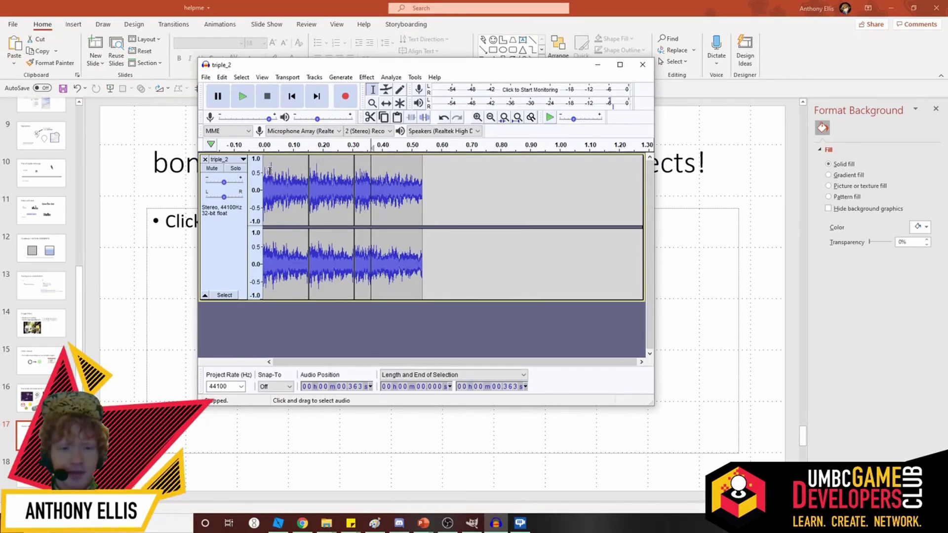
pyautogui.press('Home')
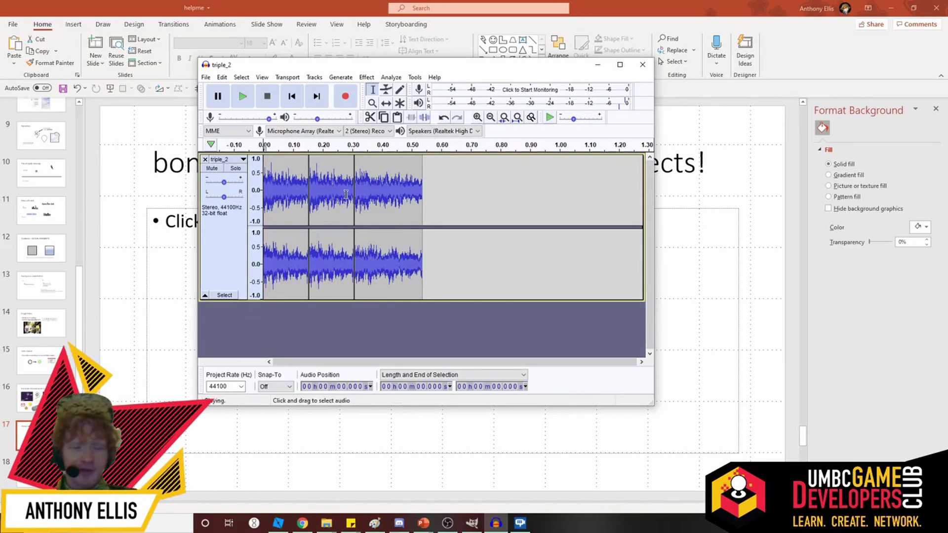
pyautogui.press('space')
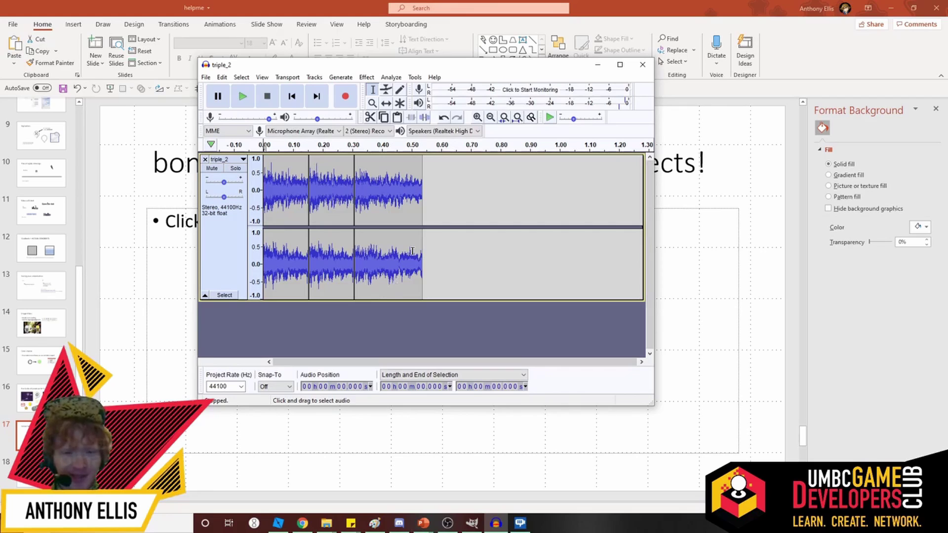
pyautogui.press('space')
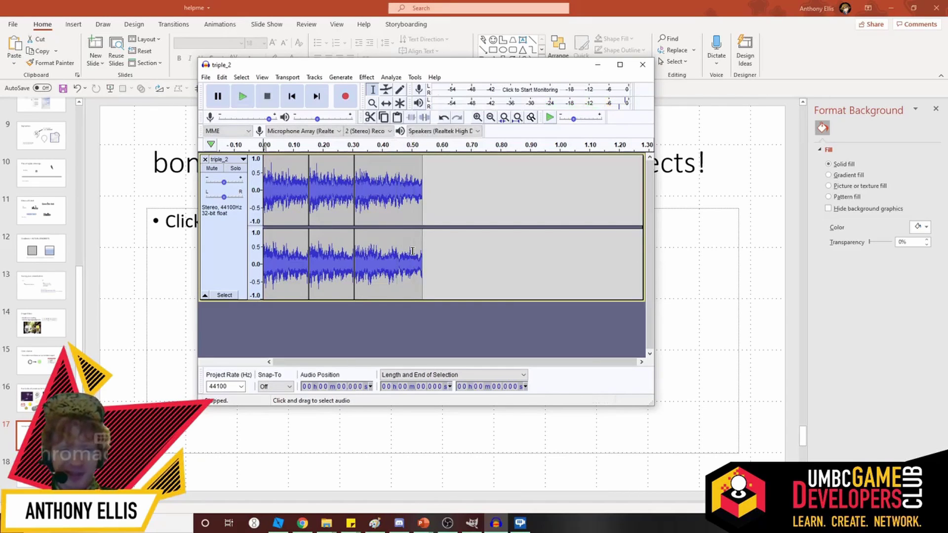
# - Switch to PowerPoint and show slide 18, the bonus tutorial on making 3D models
pyautogui.click(129, 276)
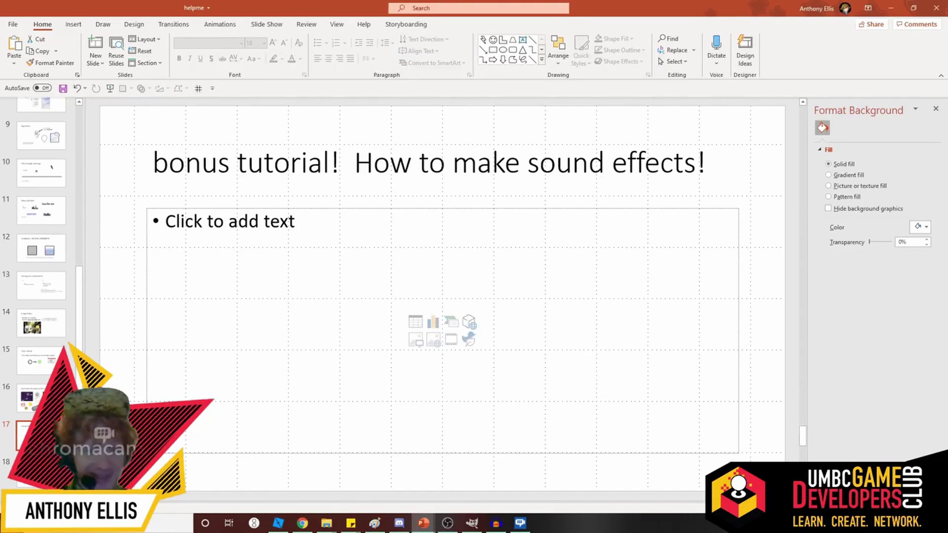
pyautogui.click(41, 471)
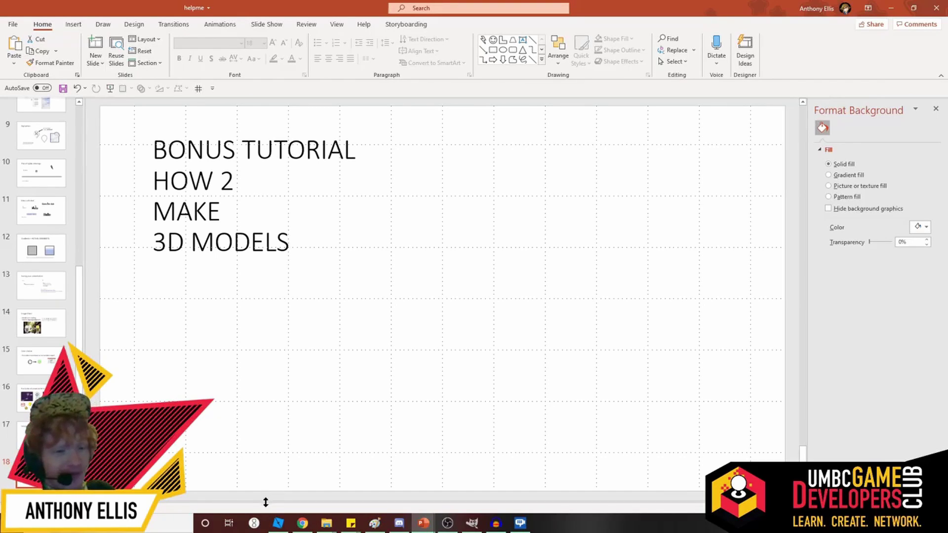
# - Switch to Roblox Studio and create a new place from the Baseplate template
pyautogui.moveTo(278, 522)
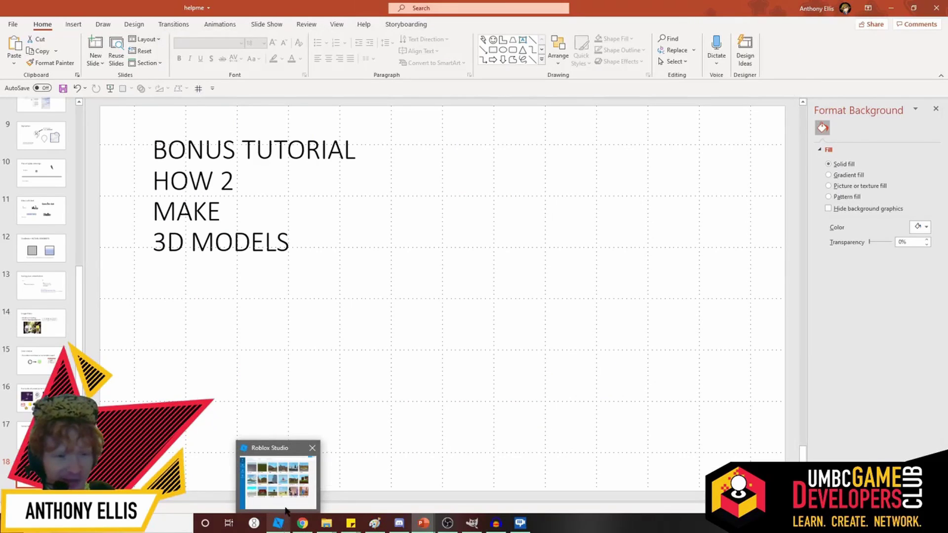
pyautogui.click(286, 500)
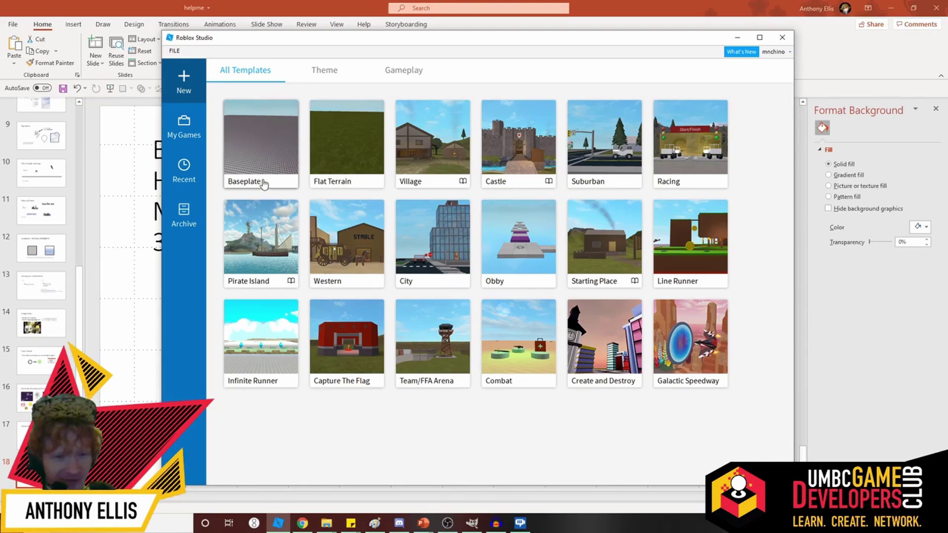
pyautogui.click(268, 148)
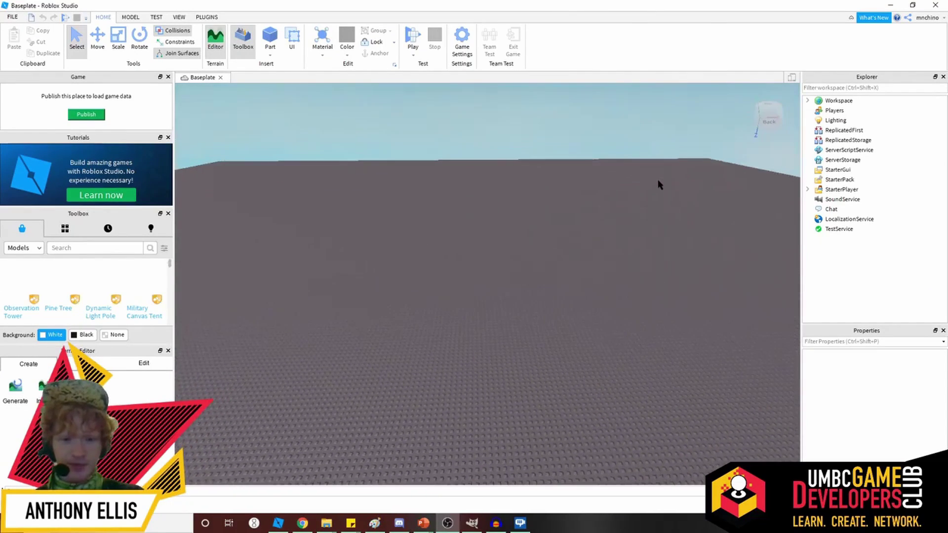
# - Delete the Baseplate object from the Workspace to leave an empty scene
pyautogui.scroll(4, 650, 194)
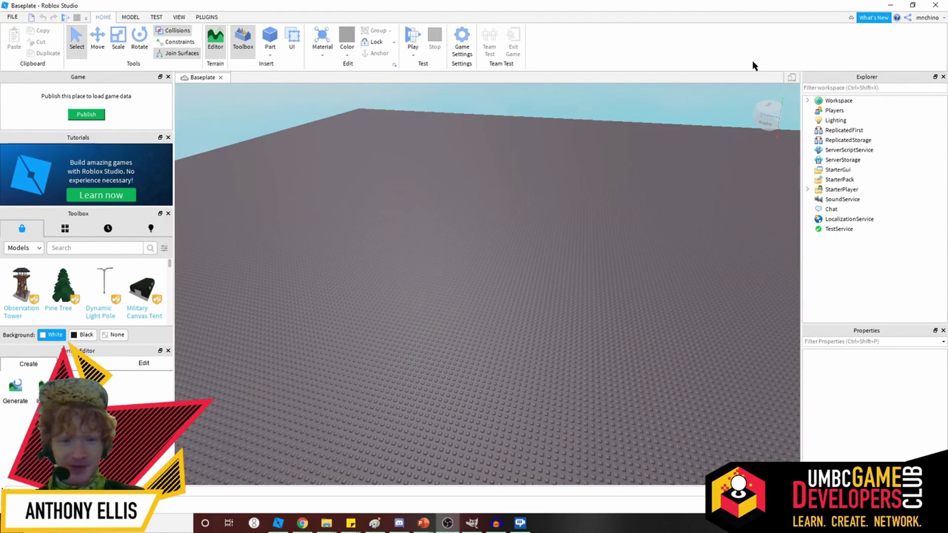
pyautogui.click(808, 101)
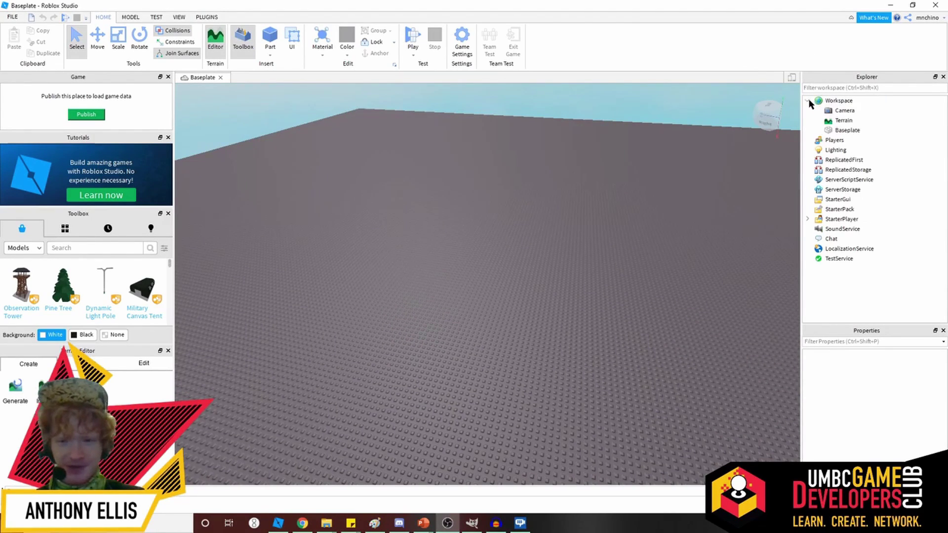
pyautogui.click(835, 130)
pyautogui.press('Delete')
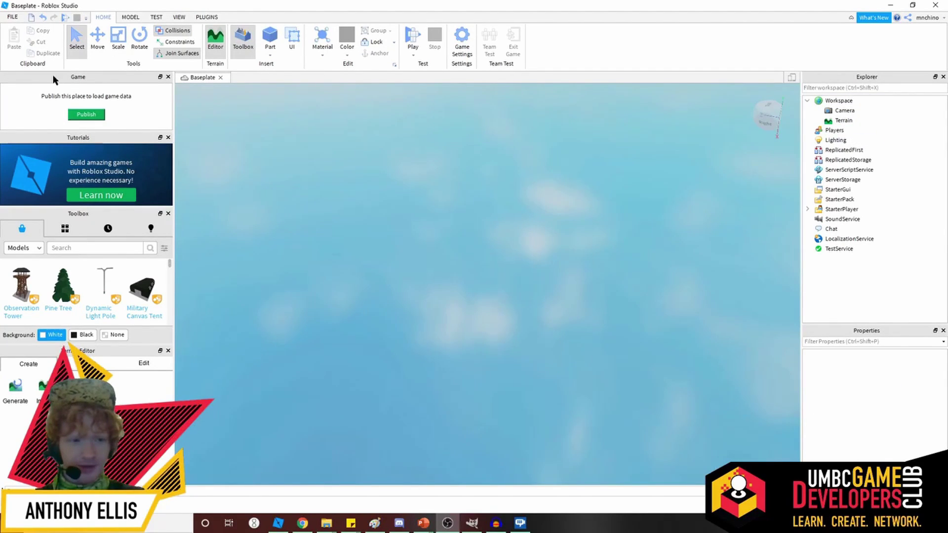
# - Search the model library for "cube", insert a cube and scale it into a wide, flat tabletop
pyautogui.click(66, 251)
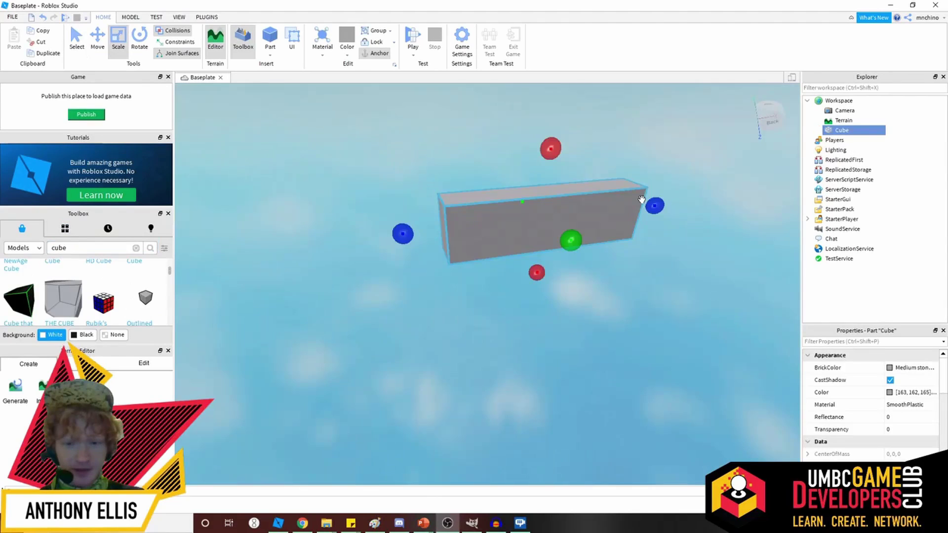
pyautogui.moveTo(654, 204); pyautogui.dragTo(612, 210)
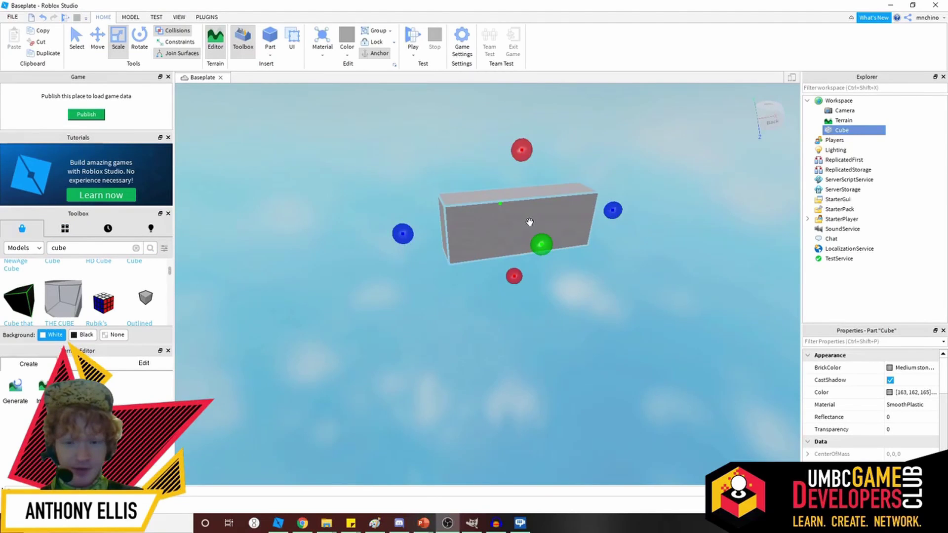
pyautogui.moveTo(542, 244); pyautogui.dragTo(593, 294)
pyautogui.moveTo(537, 154); pyautogui.dragTo(535, 214)
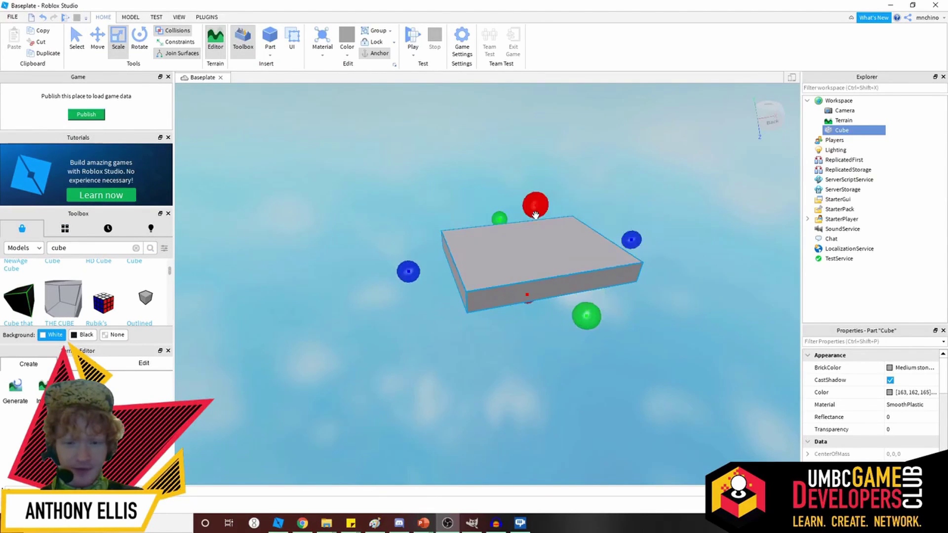
# - Add four cube legs beneath the tabletop and combine all five parts into one table with Union
pyautogui.hotkey('ctrl', 'c')
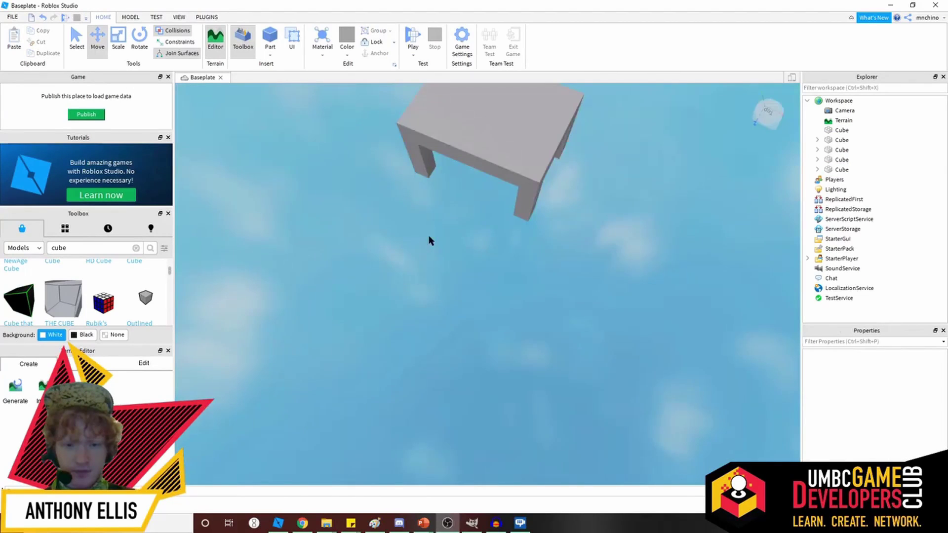
pyautogui.moveTo(429, 237); pyautogui.dragTo(600, 461)
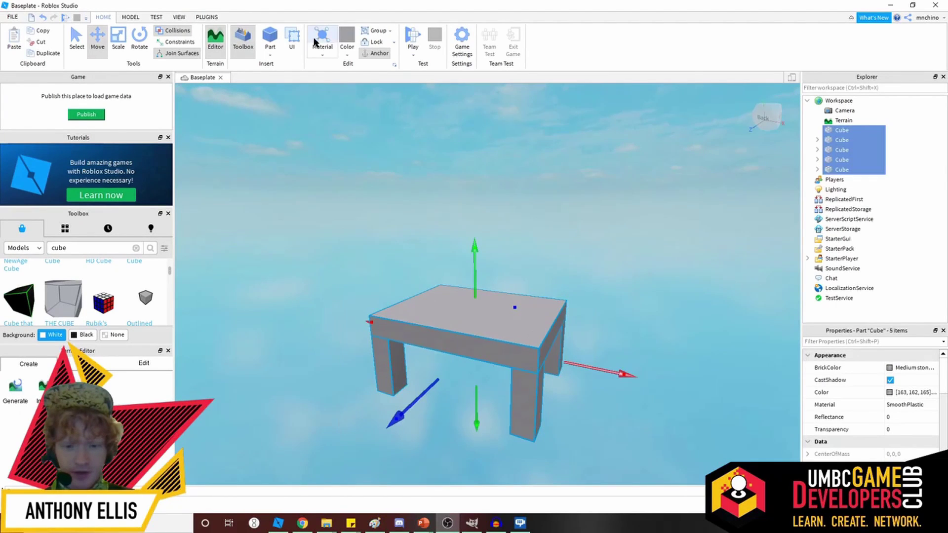
pyautogui.click(131, 17)
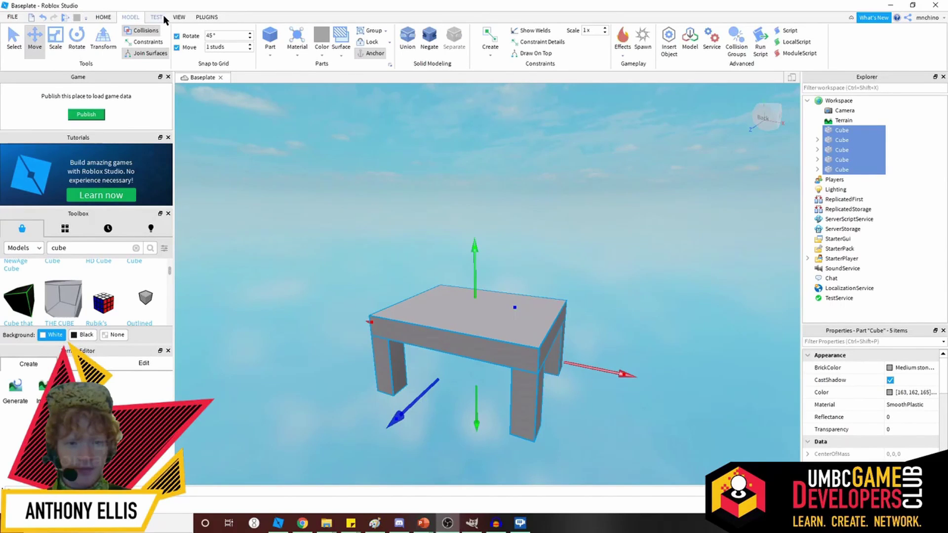
pyautogui.click(408, 39)
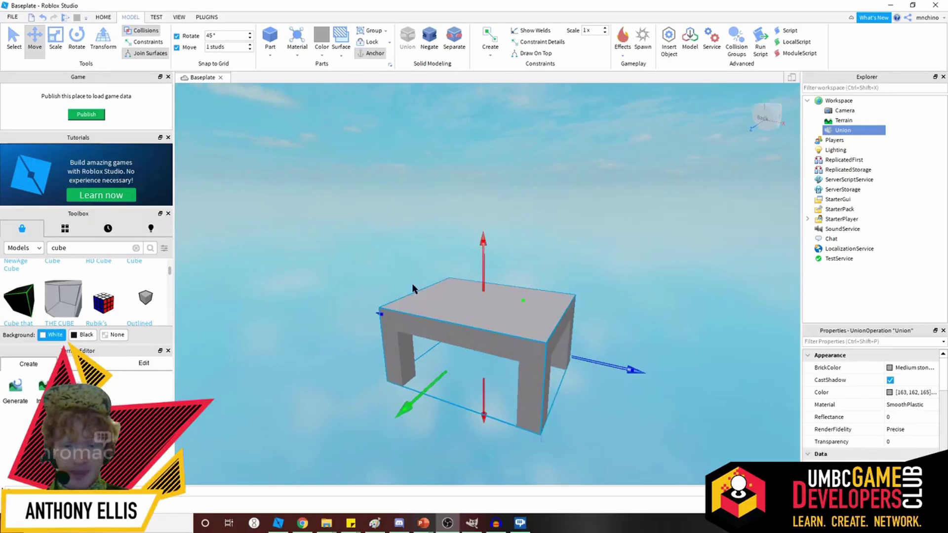
# - Try Select Connections on the unioned table and select the table again
pyautogui.rightClick(413, 288)
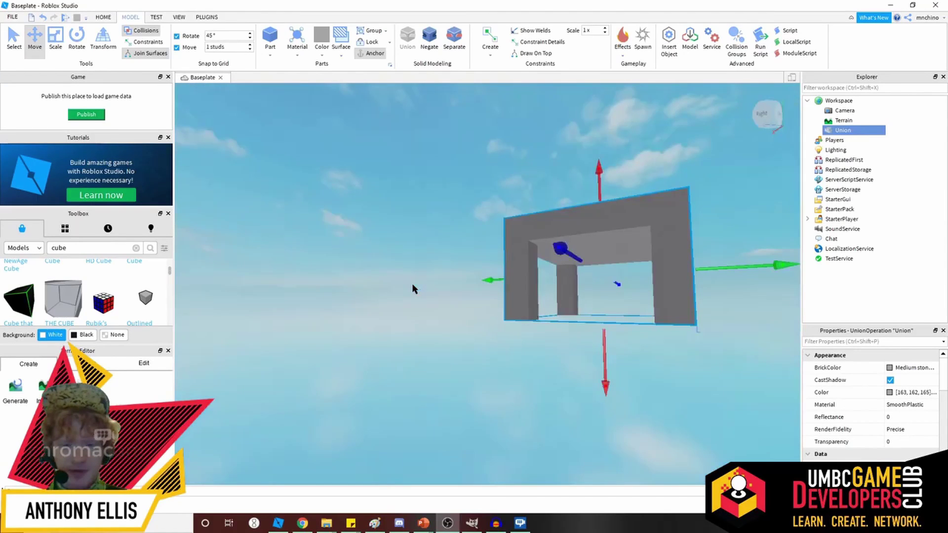
pyautogui.rightClick(413, 288)
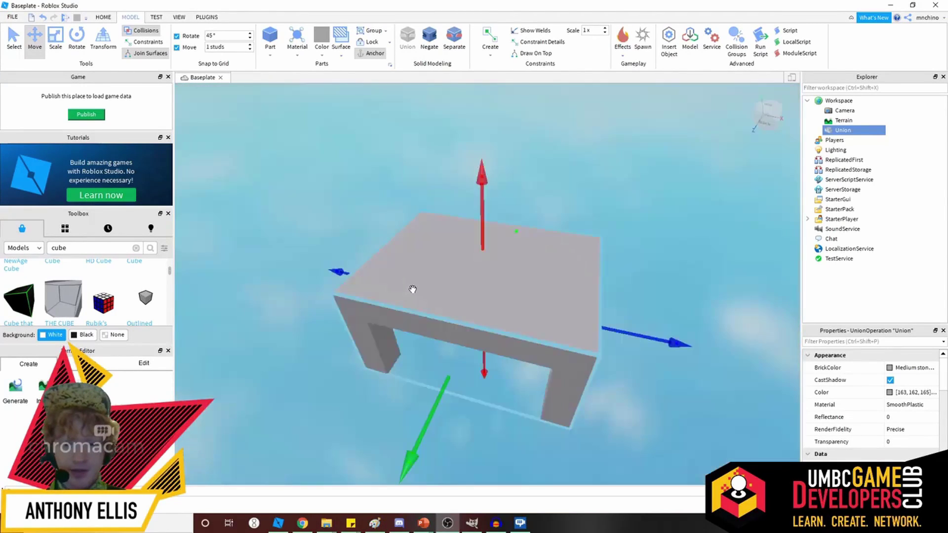
pyautogui.rightClick(412, 288)
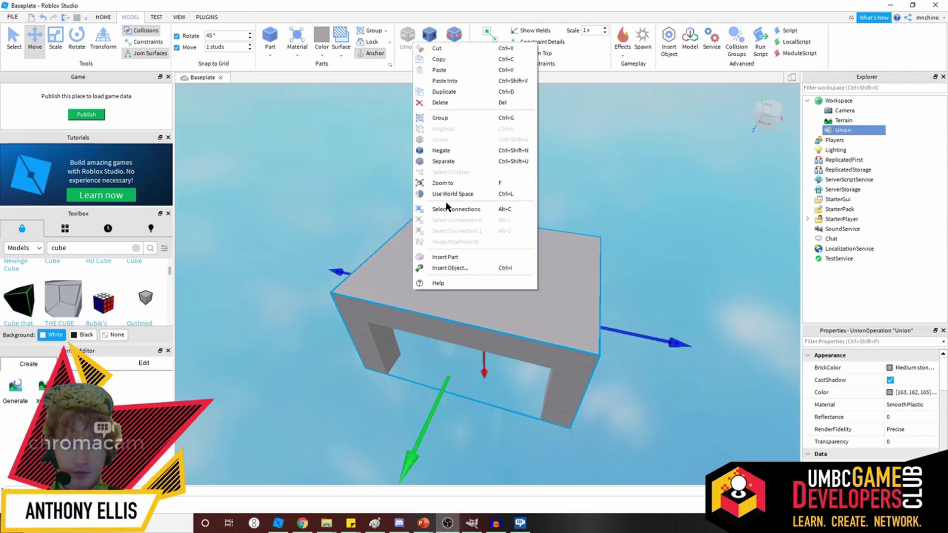
pyautogui.click(447, 208)
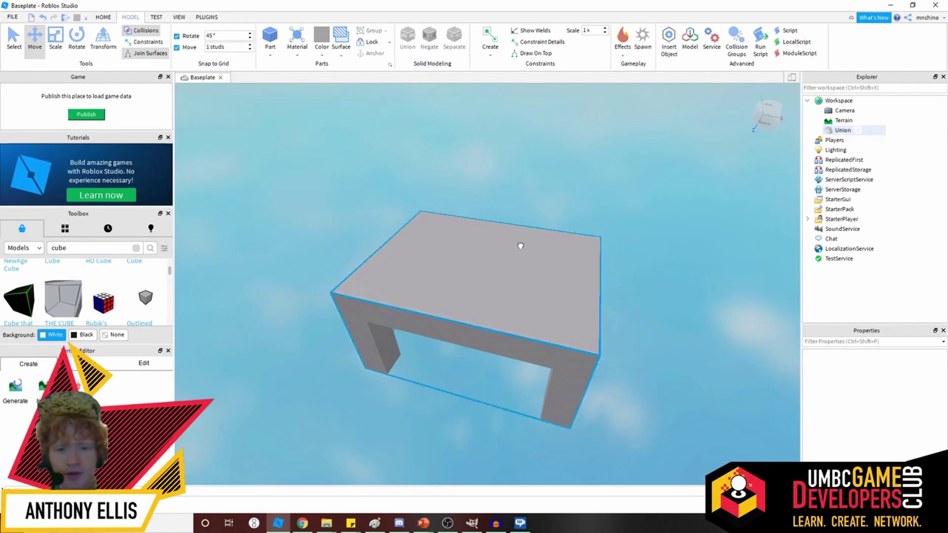
pyautogui.click(494, 254)
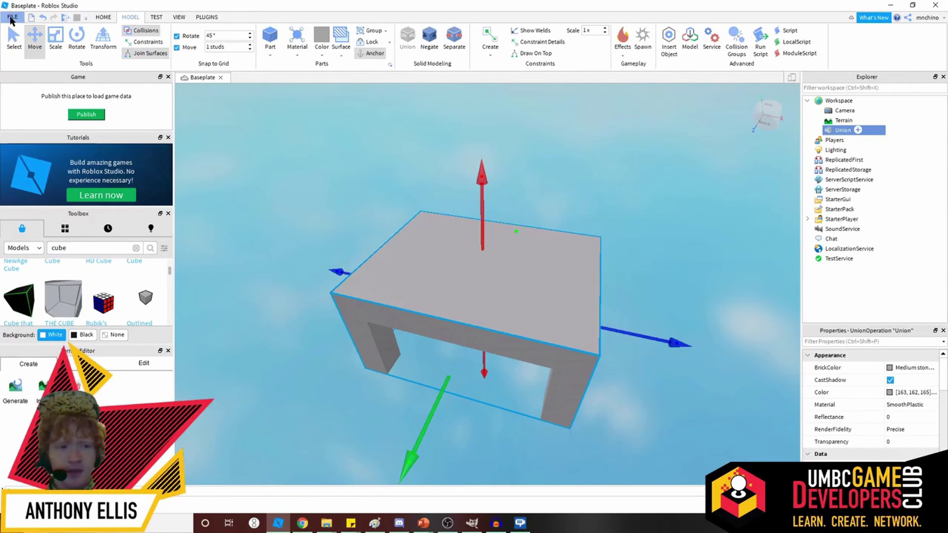
# - Export the selected table union as an Object Model (*.obj) file named yolo
pyautogui.click(12, 17)
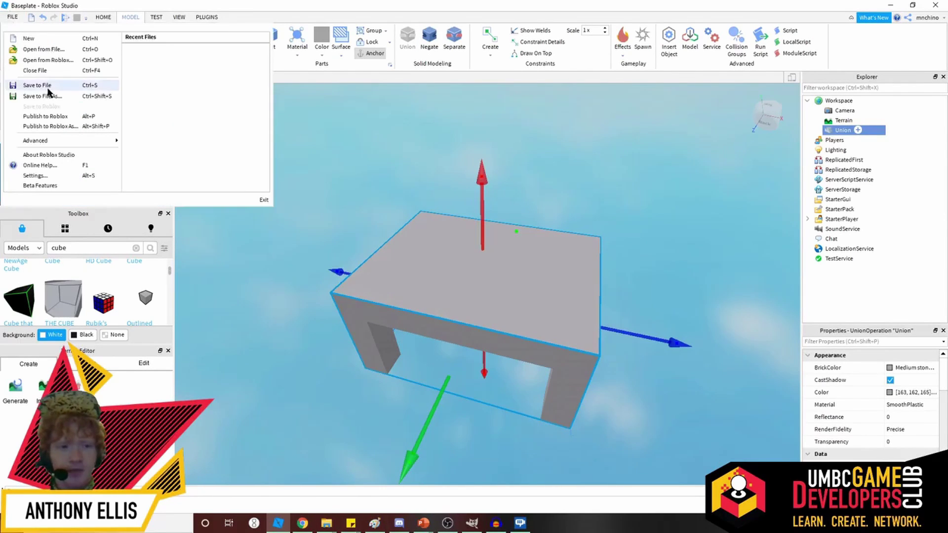
pyautogui.click(54, 135)
pyautogui.click(167, 154)
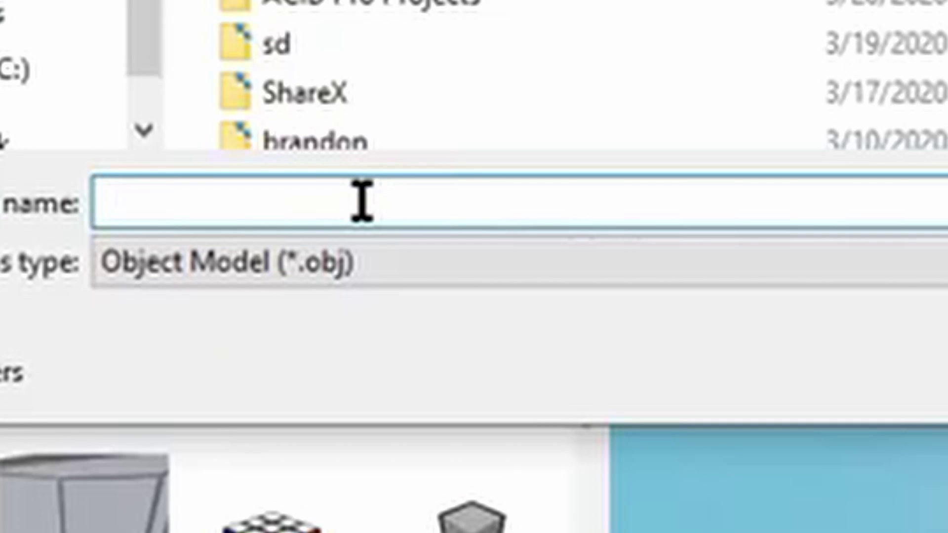
pyautogui.write('yolo')
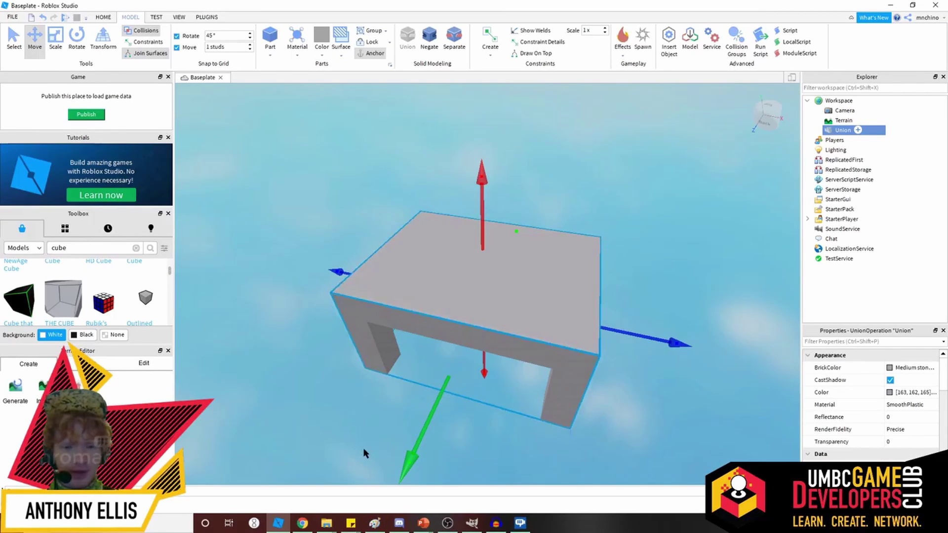
# - Switch to File Explorer, go to the Documents folder and open the exported yolo 3D object to view it
pyautogui.moveTo(326, 522)
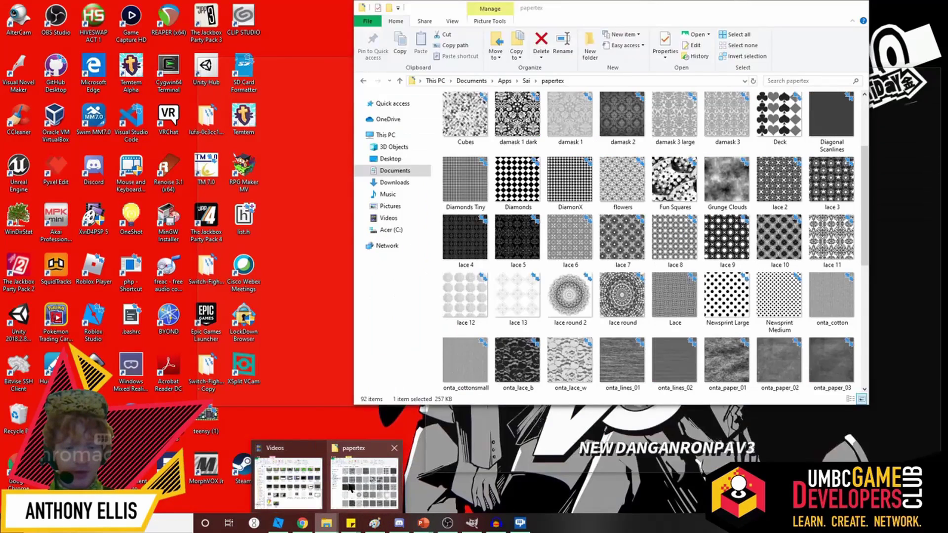
pyautogui.click(350, 489)
pyautogui.click(395, 170)
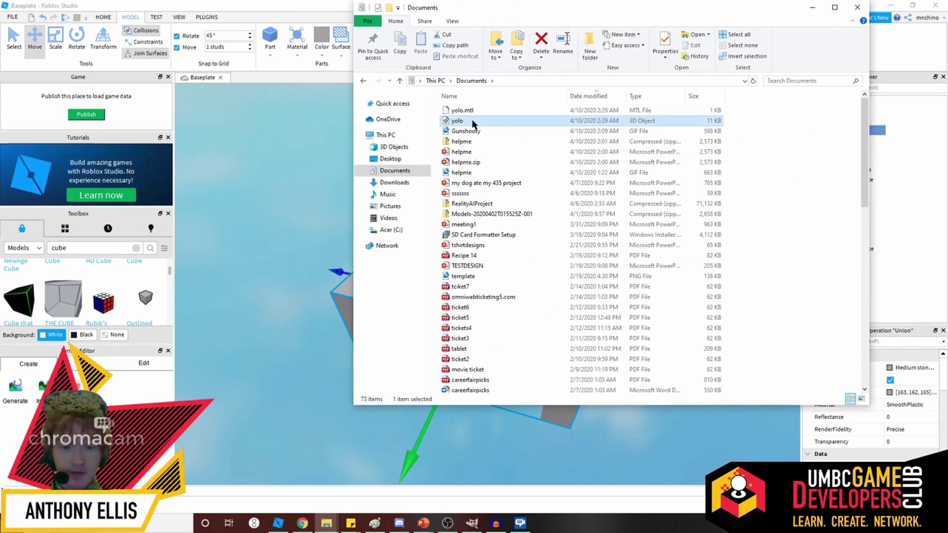
pyautogui.doubleClick(472, 122)
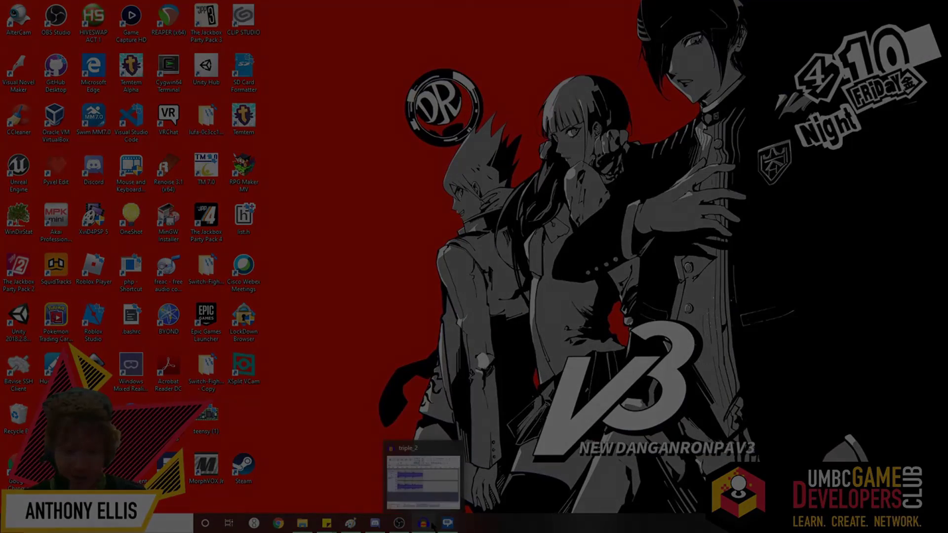
pyautogui.click(404, 525)
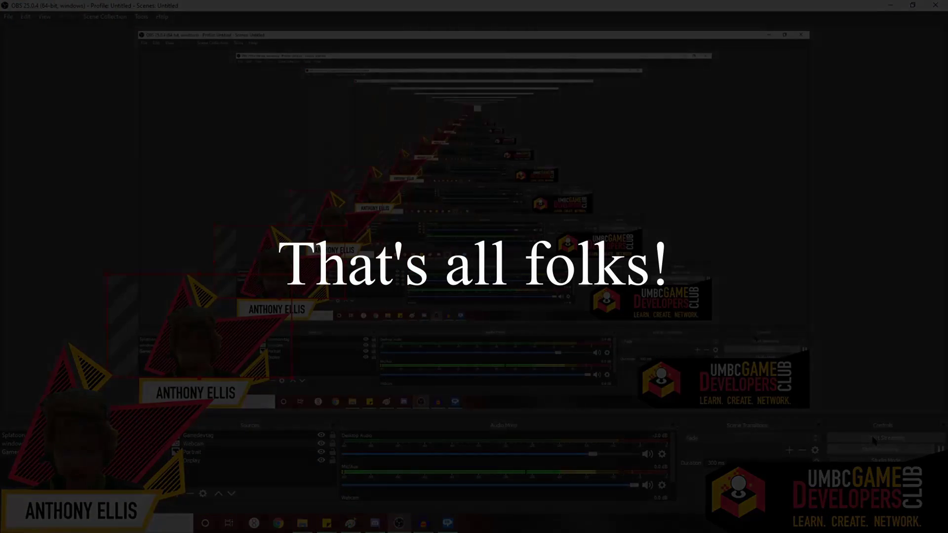